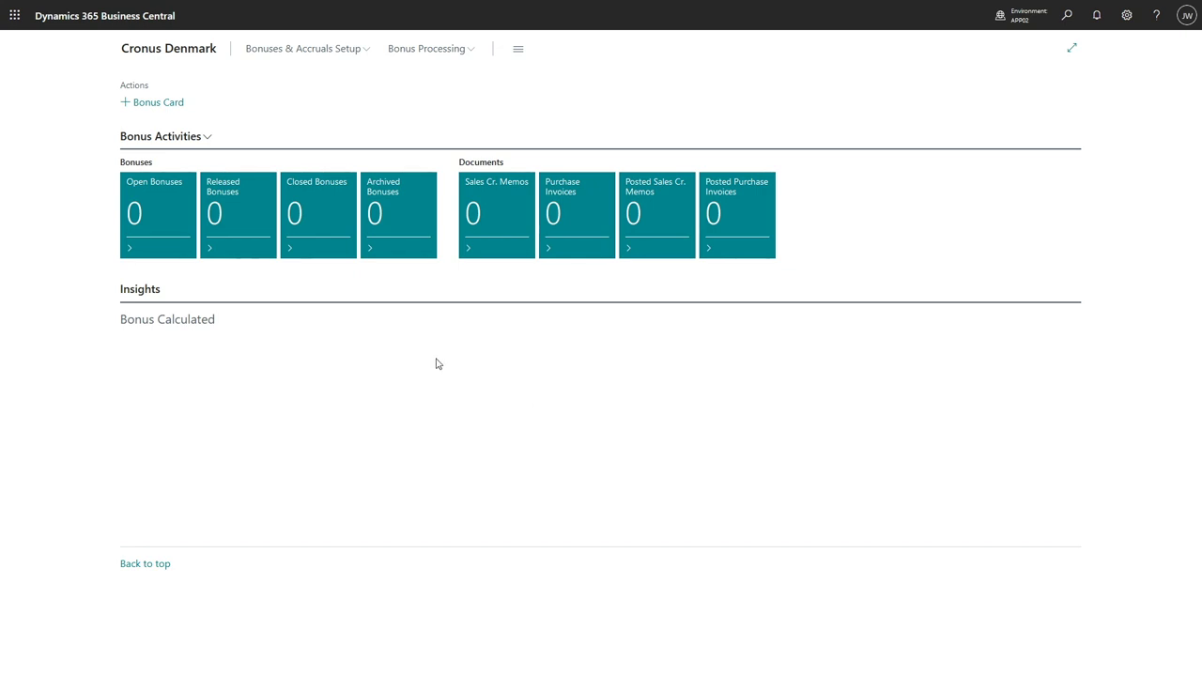
Step: In Bonus Types, add a record with code LOYALTY_ACCR and description Loyalty Accruals
click(363, 53)
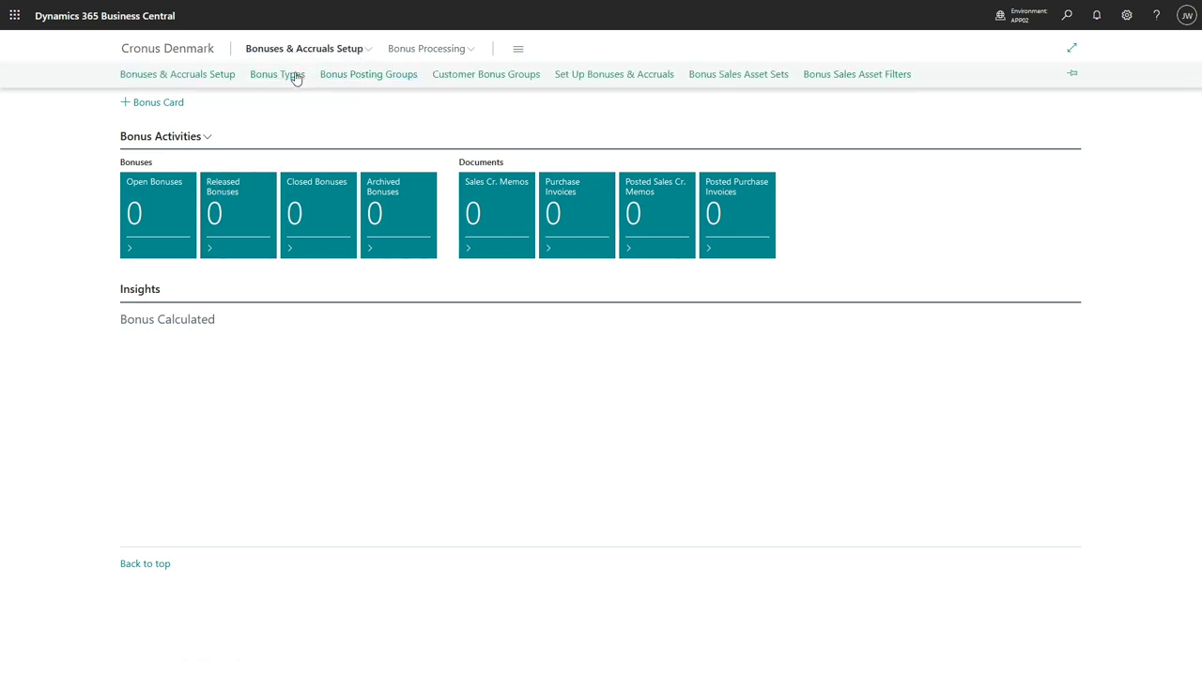
click(296, 77)
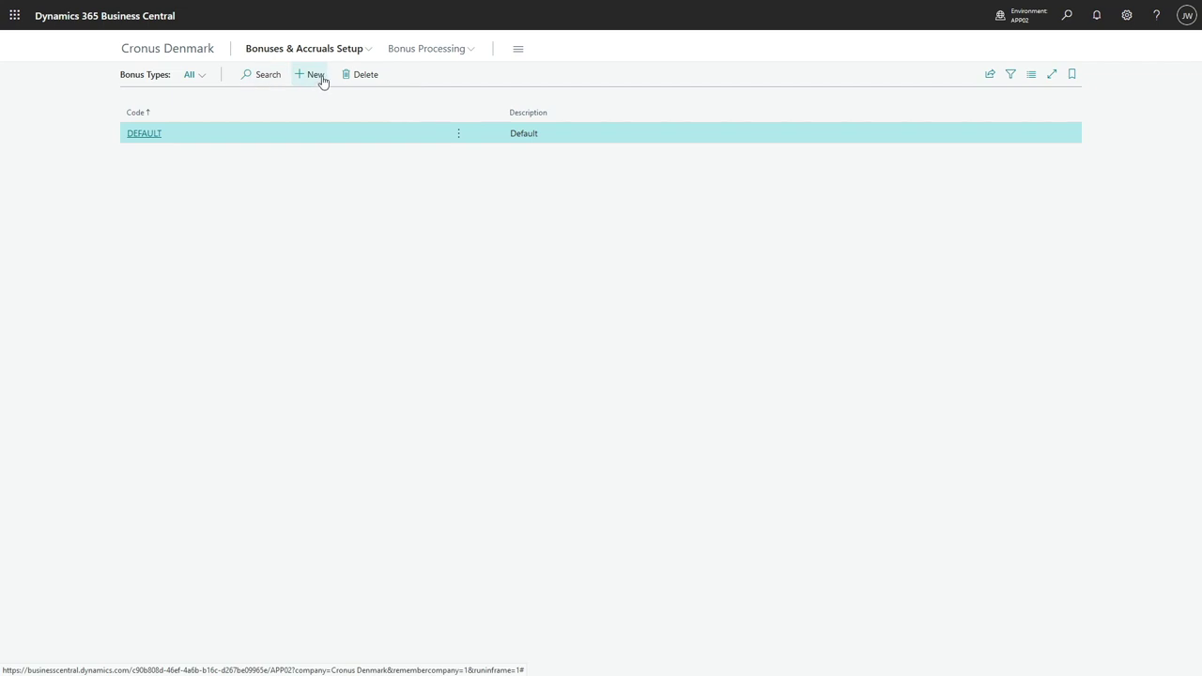
click(317, 76)
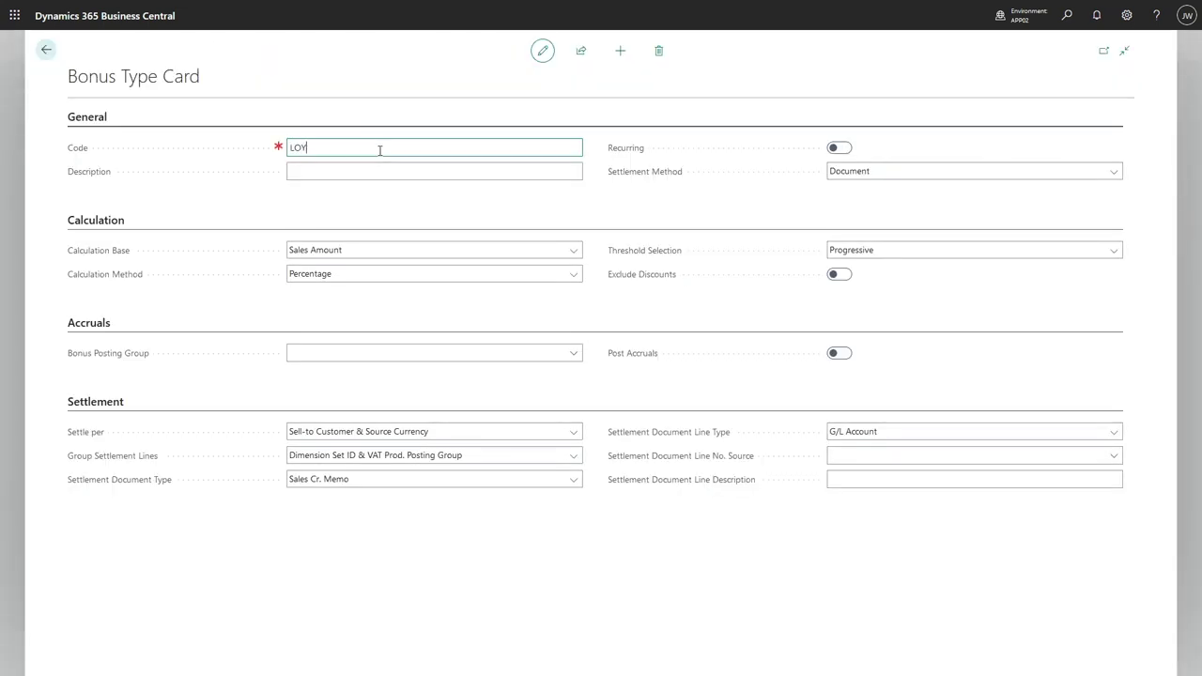
text(LOYALTY_ACCR)
click(389, 176)
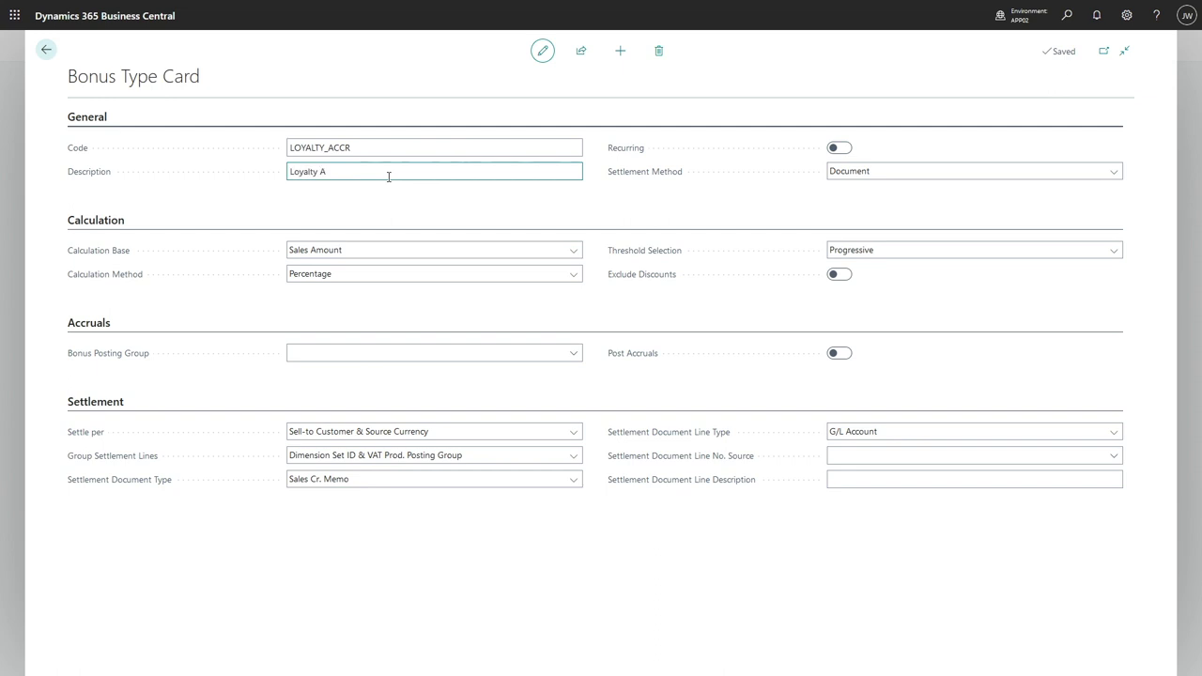
click(592, 205)
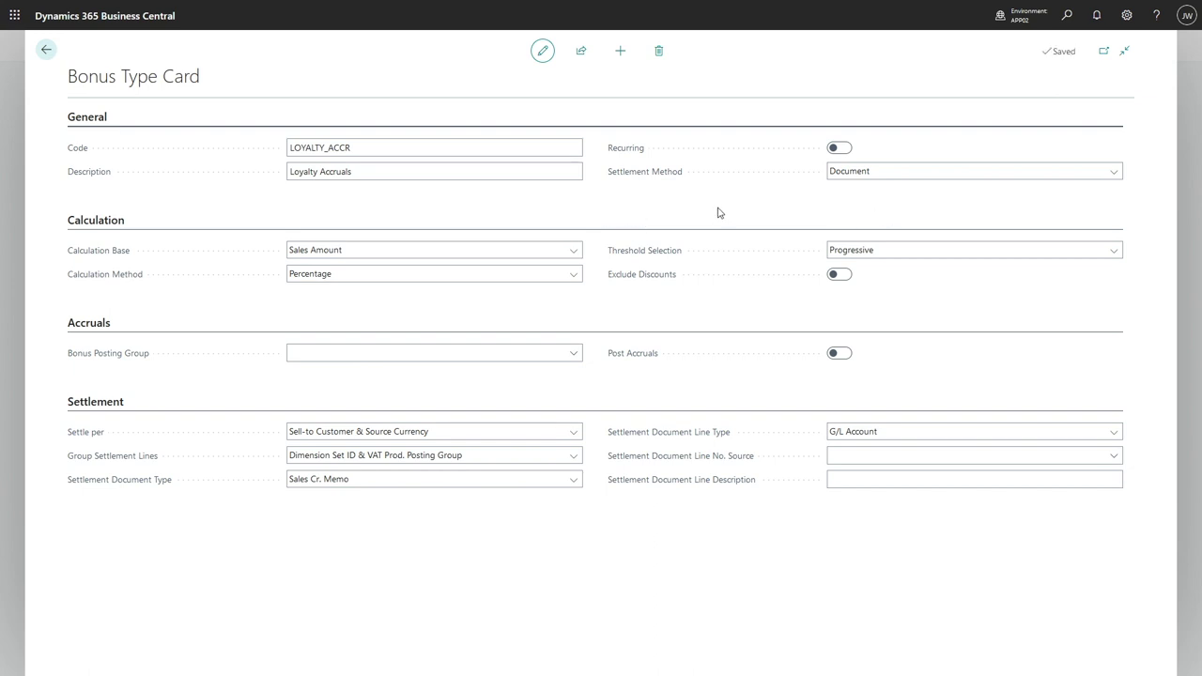
Step: Choose ACCRUALS from the full list as LOYALTY_ACCR's bonus posting group
click(494, 355)
click(55, 370)
click(574, 352)
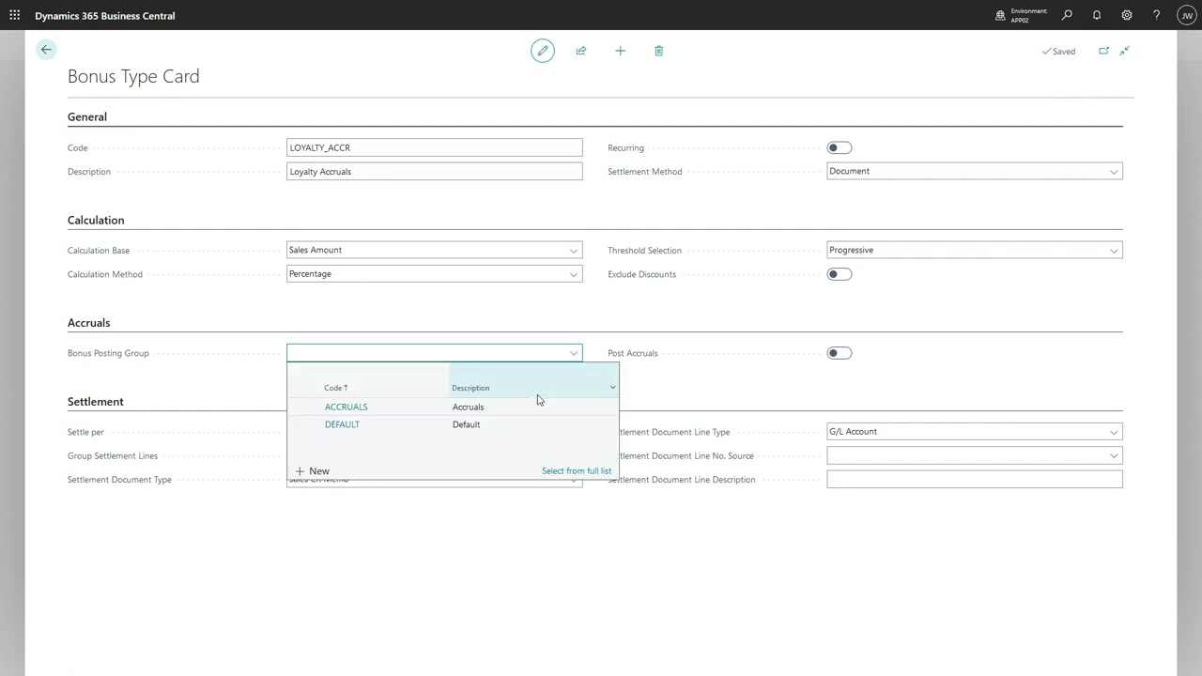
click(555, 475)
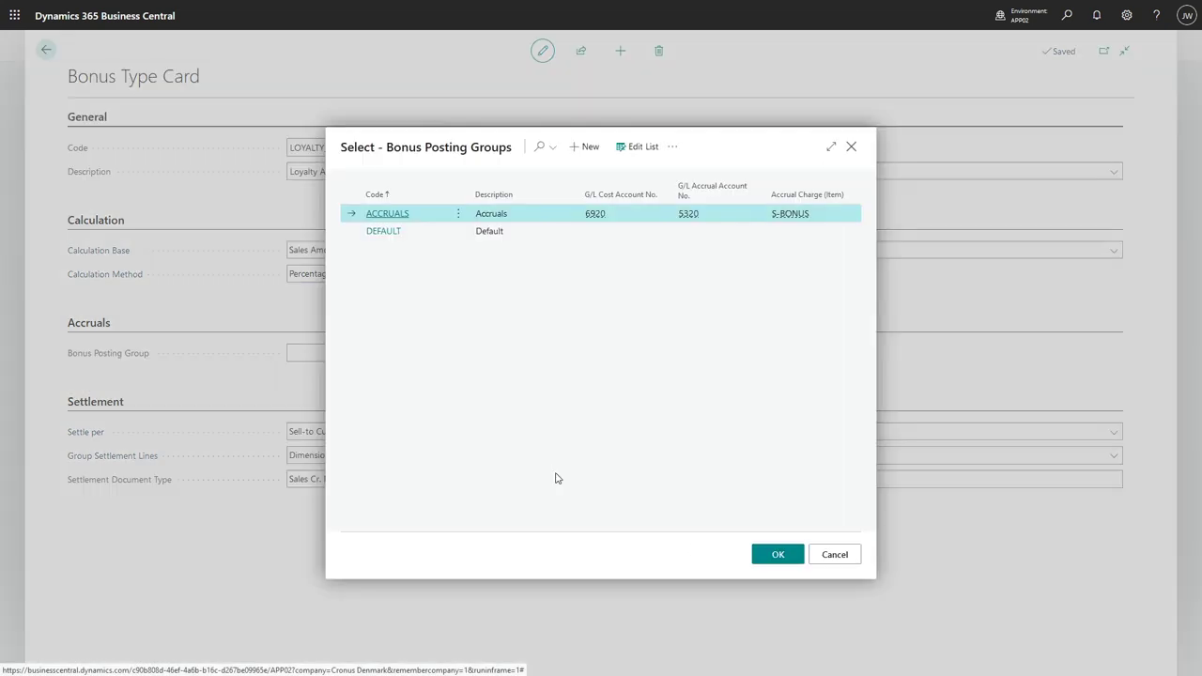
click(773, 554)
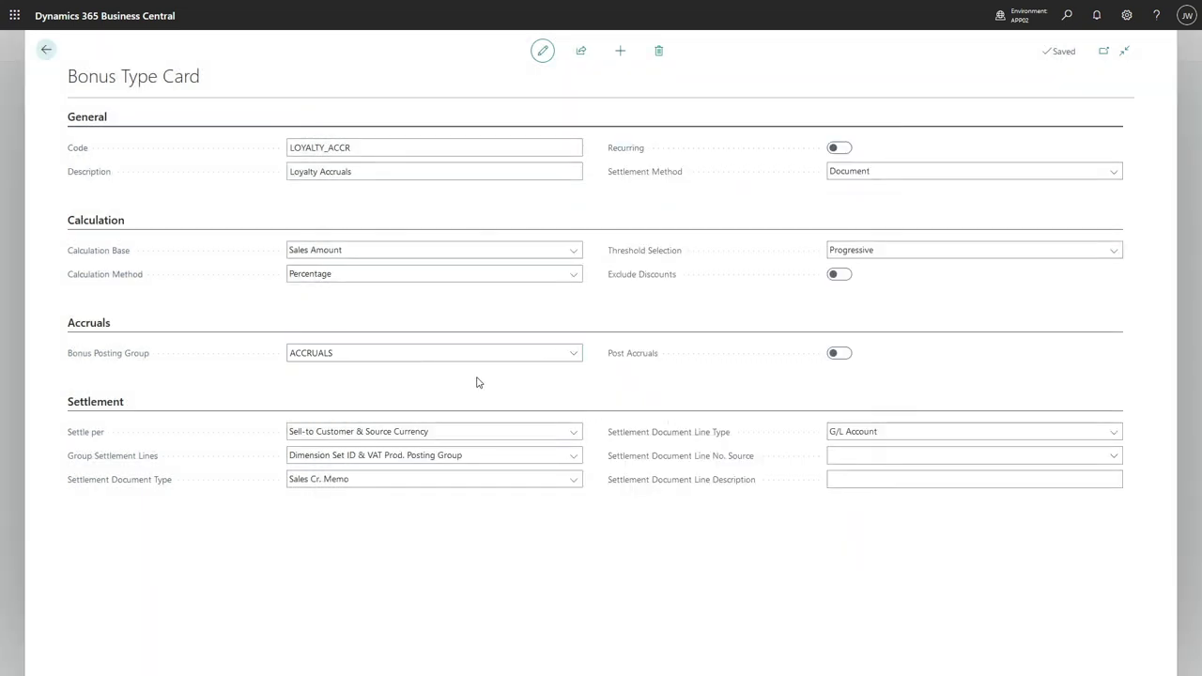
Step: Turn on Post Accruals and Post Accruals to Inventory, and set settlement Line Type to Charge (Item)
click(842, 355)
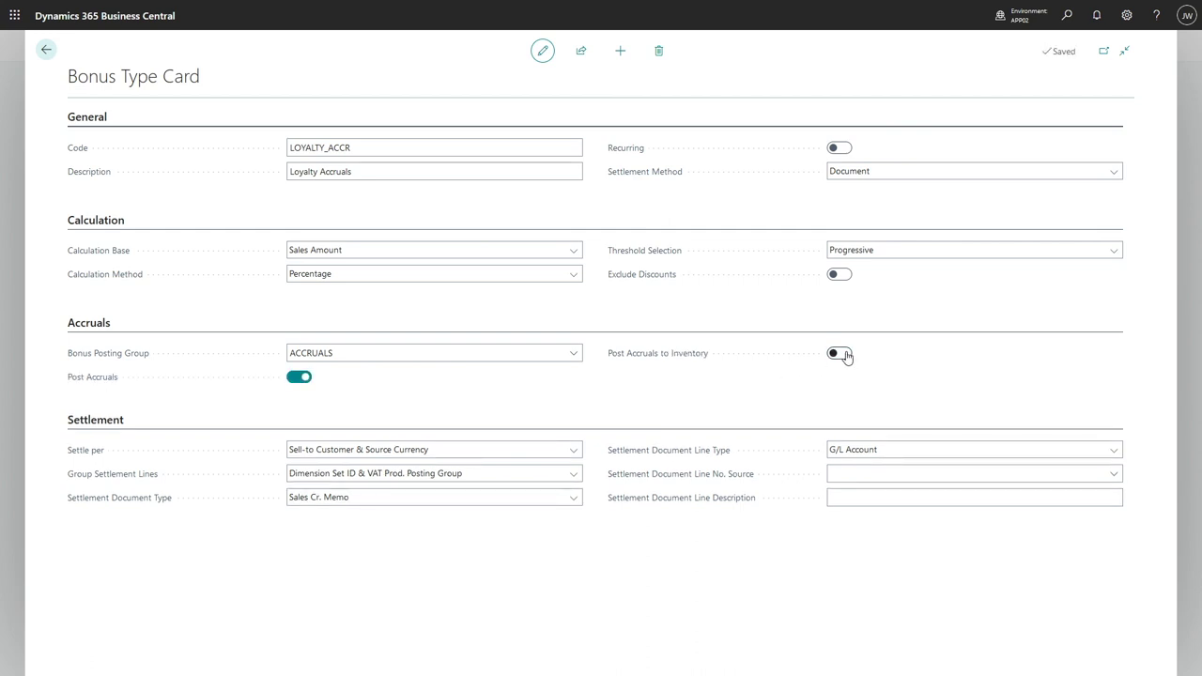
click(841, 355)
click(869, 456)
click(877, 486)
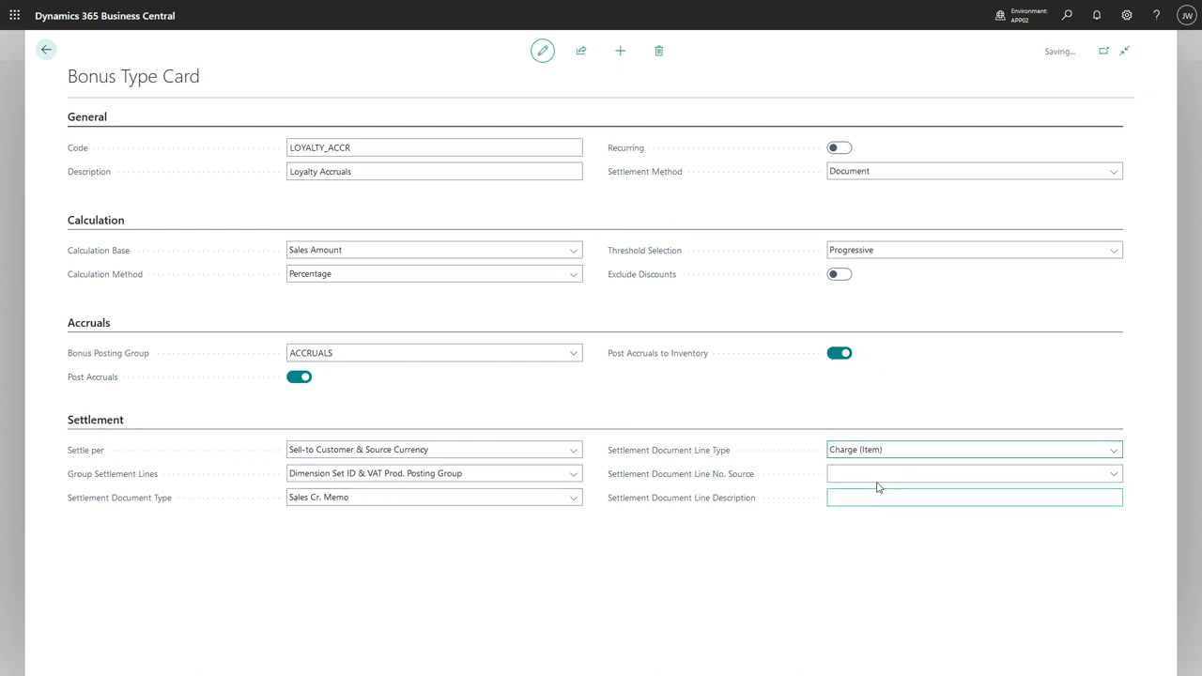
Step: Set the settlement Line No. Source to S-BONUS with description Settlement
click(881, 475)
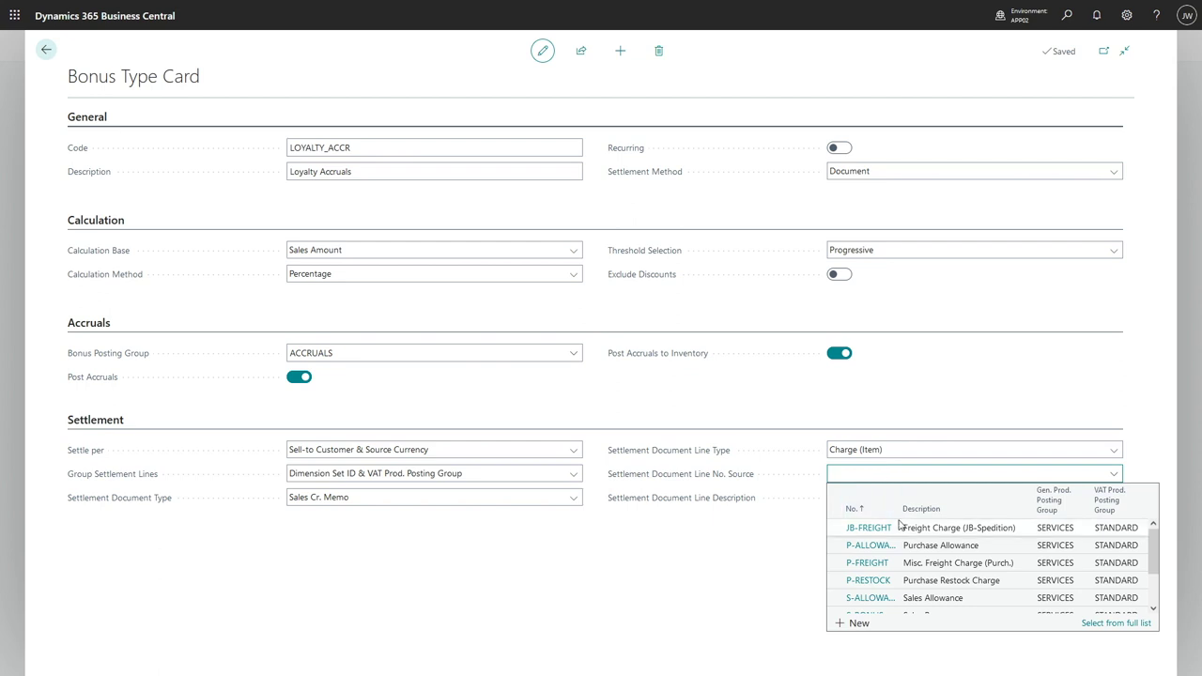
scroll(916, 564, down, 2)
click(916, 569)
click(911, 496)
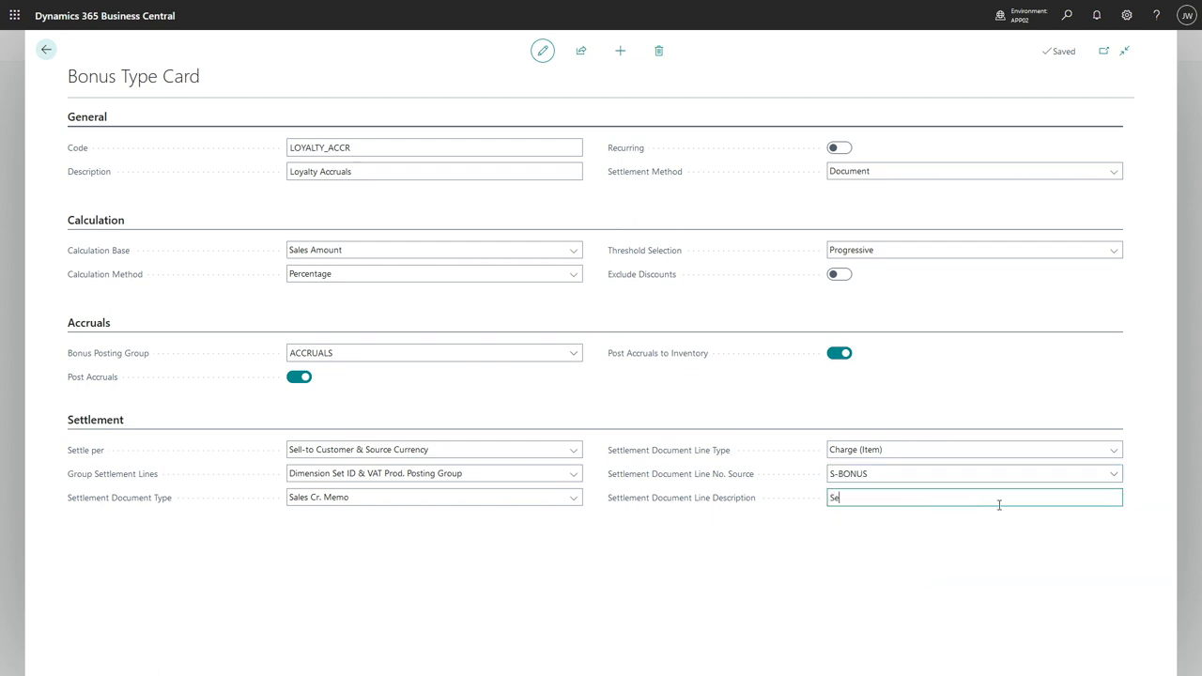
text(Settlement)
click(963, 559)
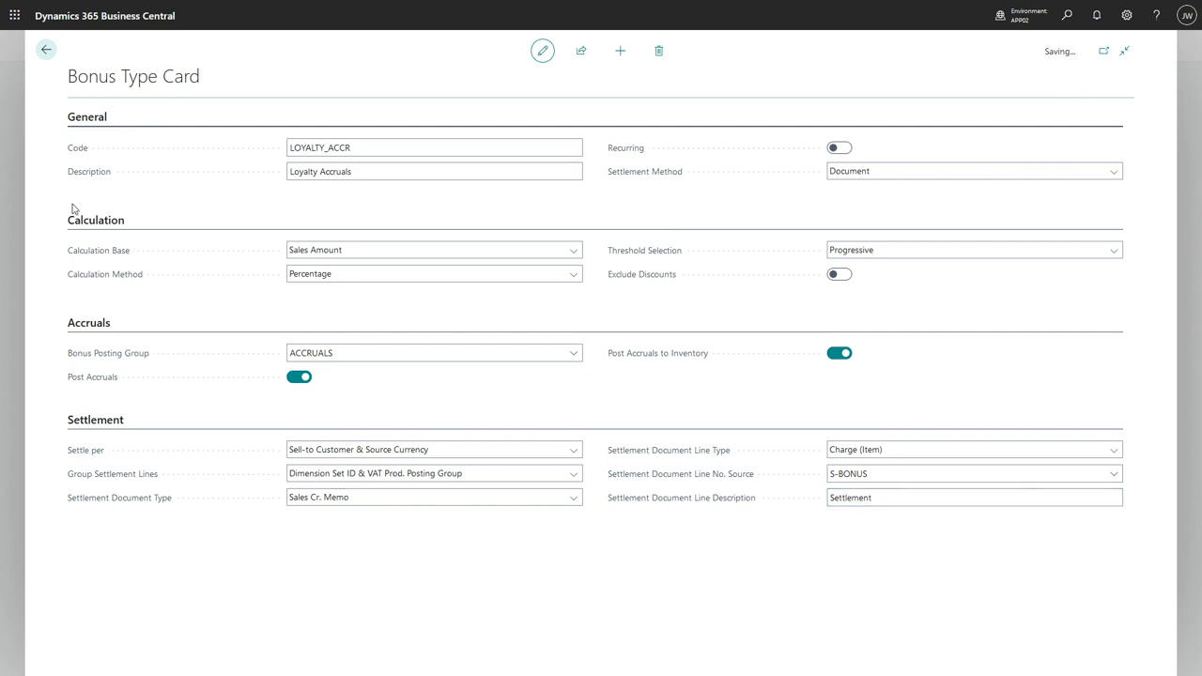
Step: From the home page, create a new bonus card numbered BON-00001 from the BONUS series
click(48, 51)
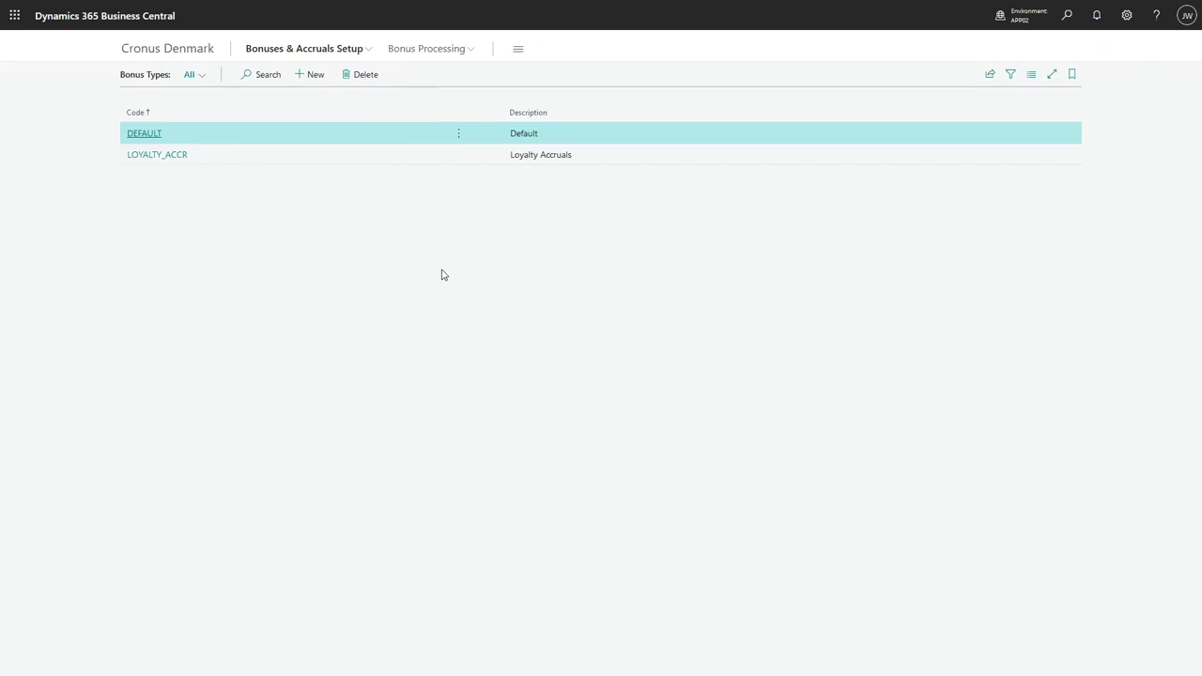
click(167, 48)
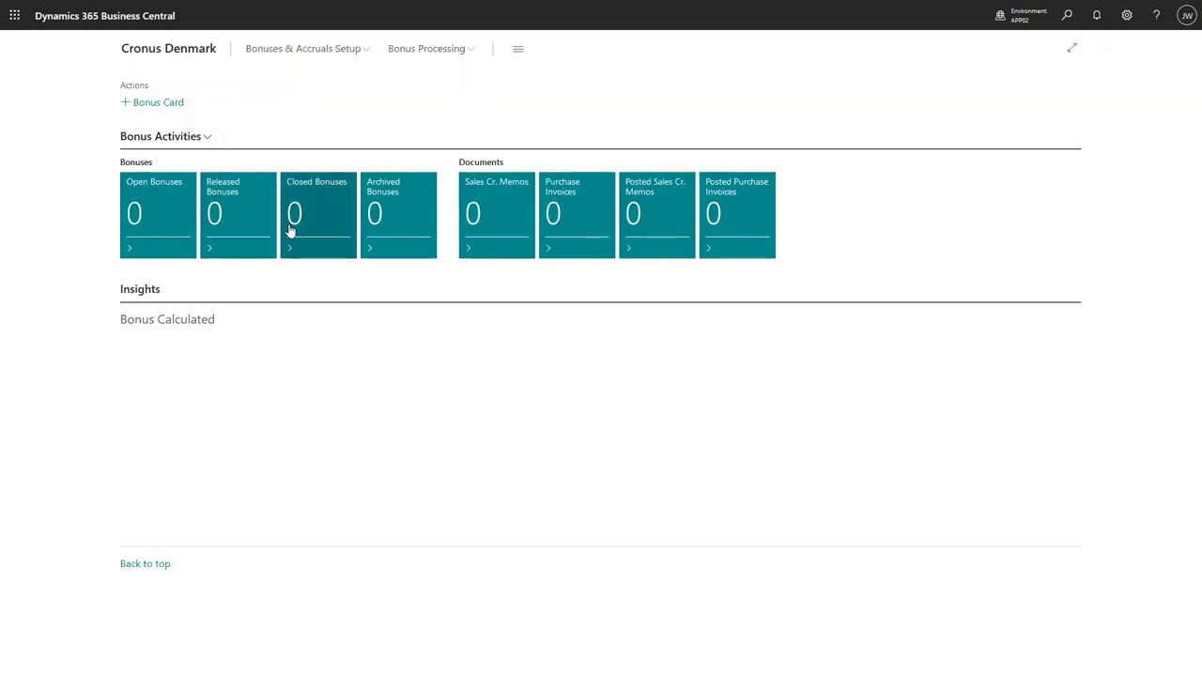
click(173, 109)
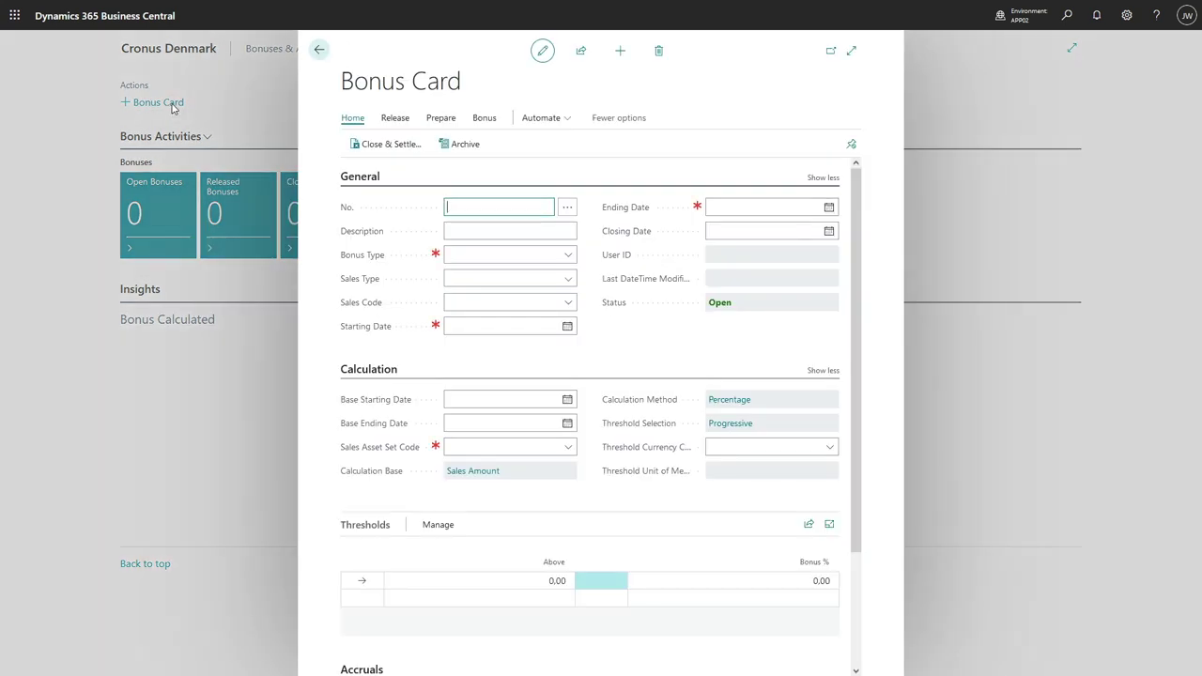
click(567, 206)
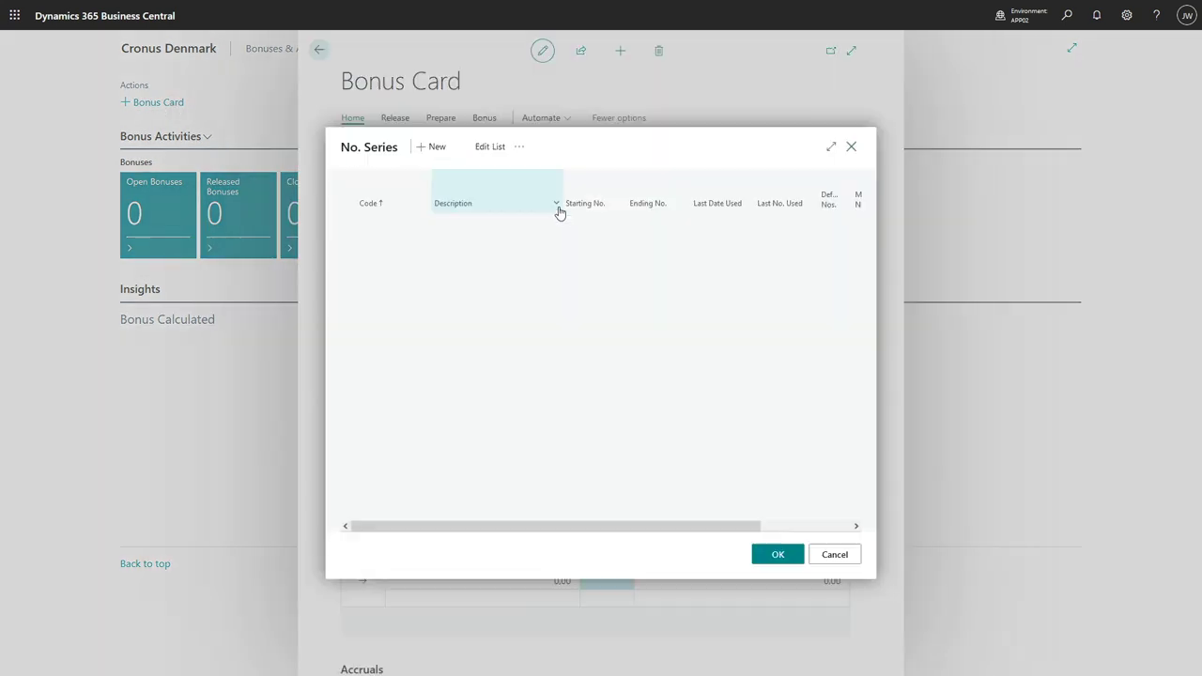
click(781, 558)
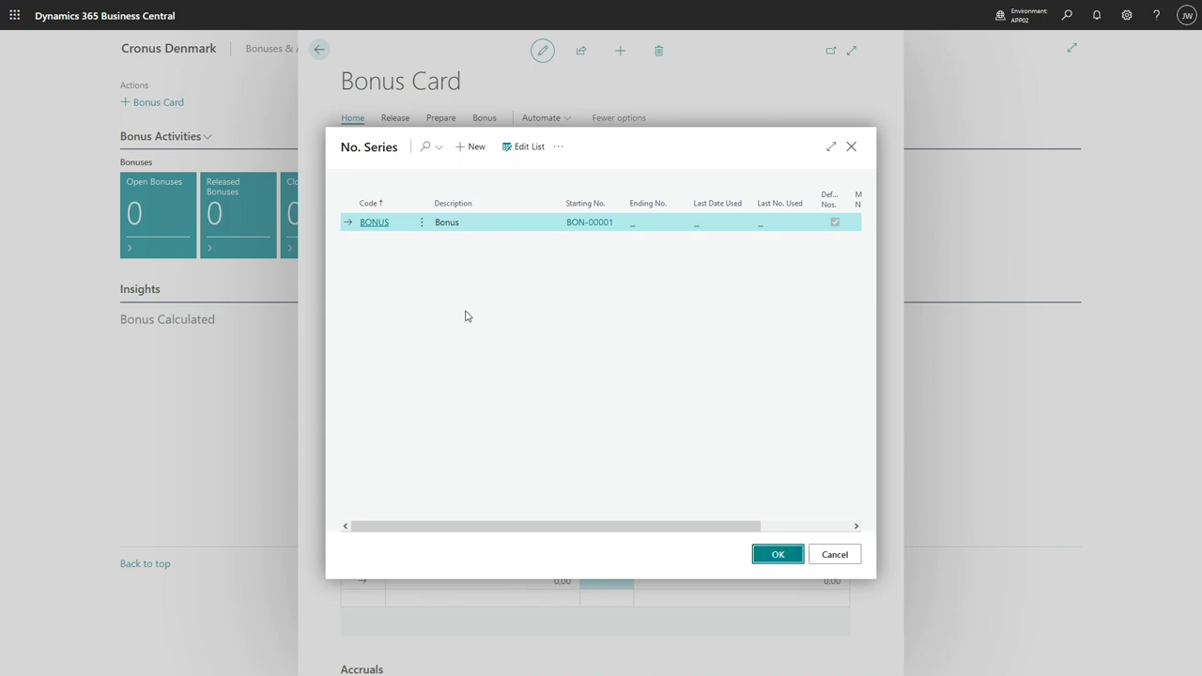
click(493, 231)
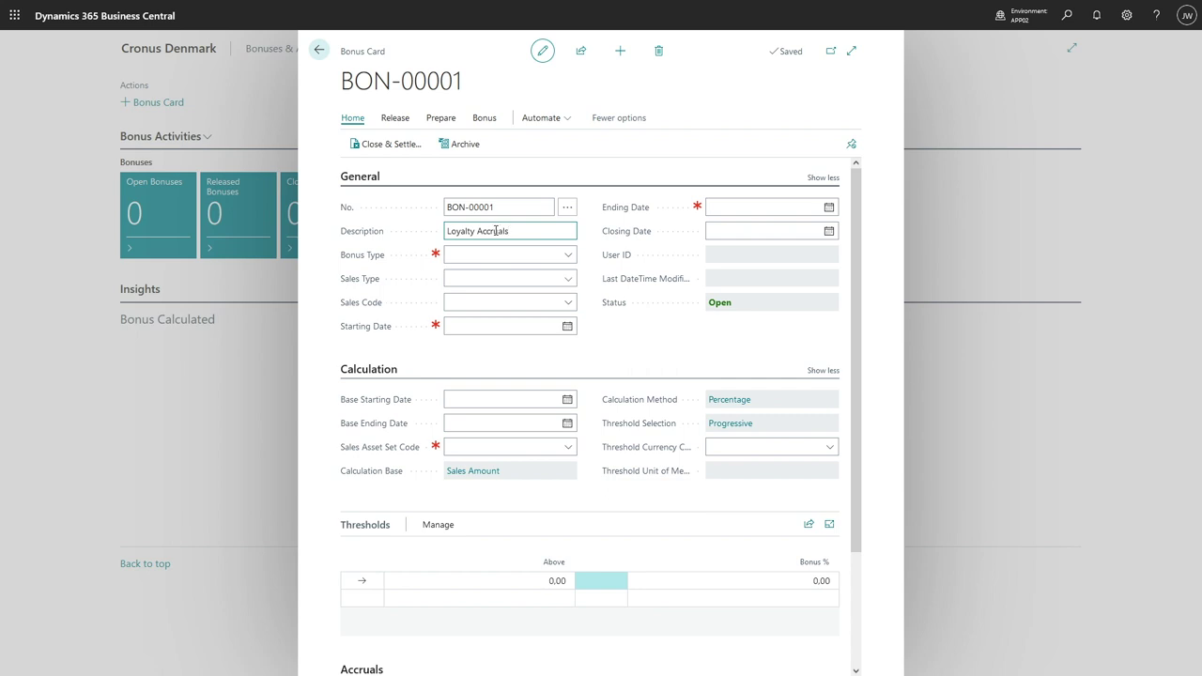
Step: Set bonus type LOYALTY_ACCR and sales type sell-to customer, choosing the customer as sales code
click(514, 252)
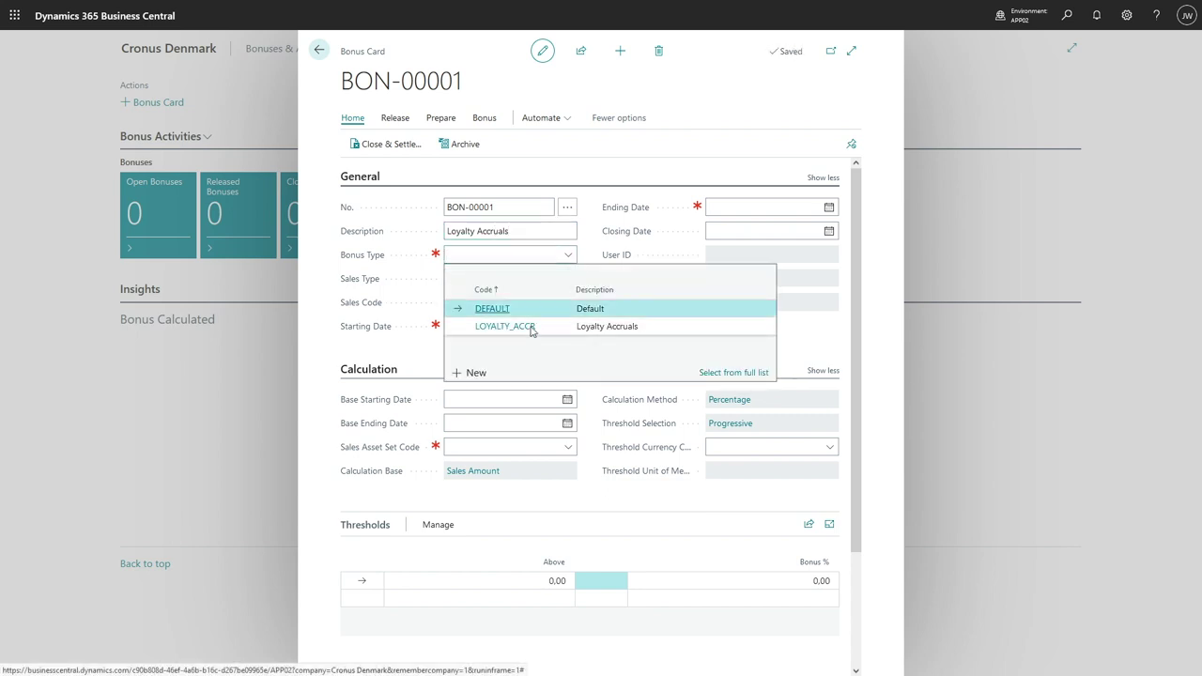
click(532, 327)
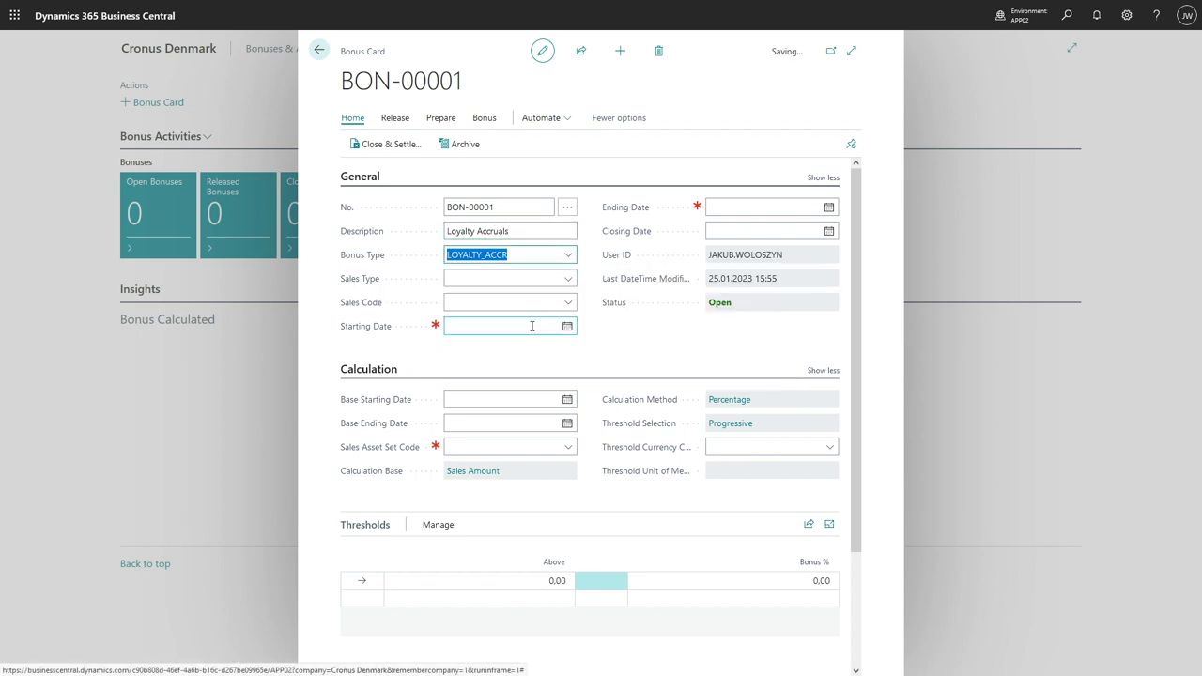
click(570, 279)
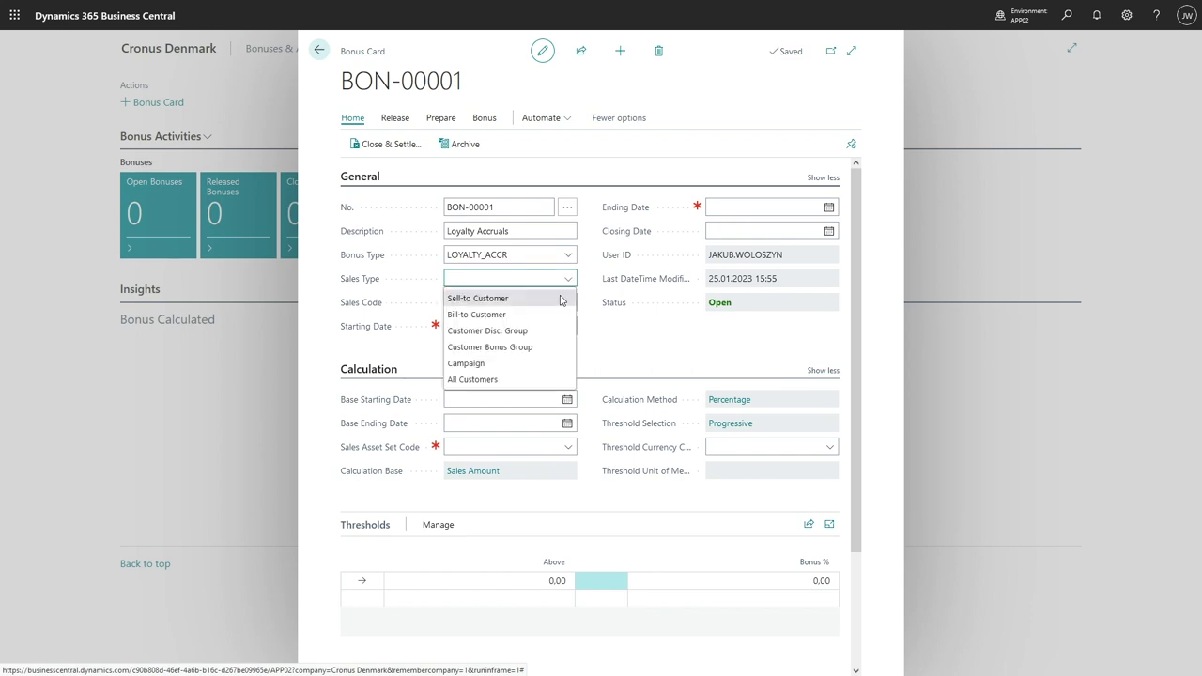
click(478, 298)
click(548, 304)
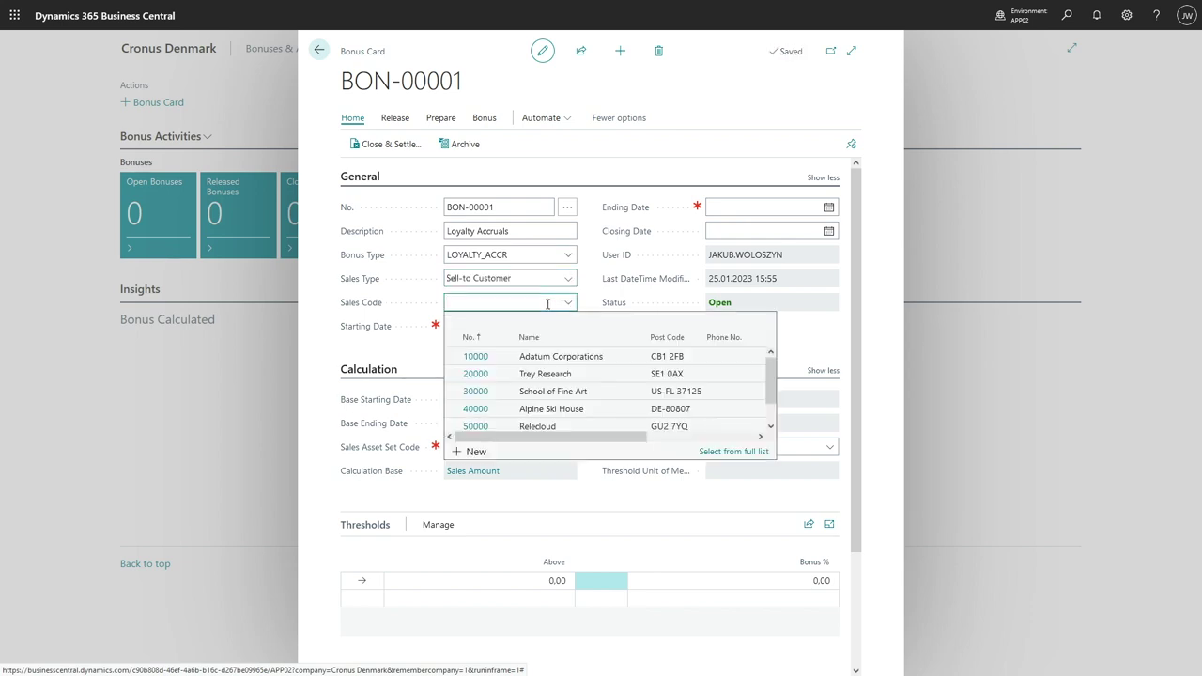
text(20000)
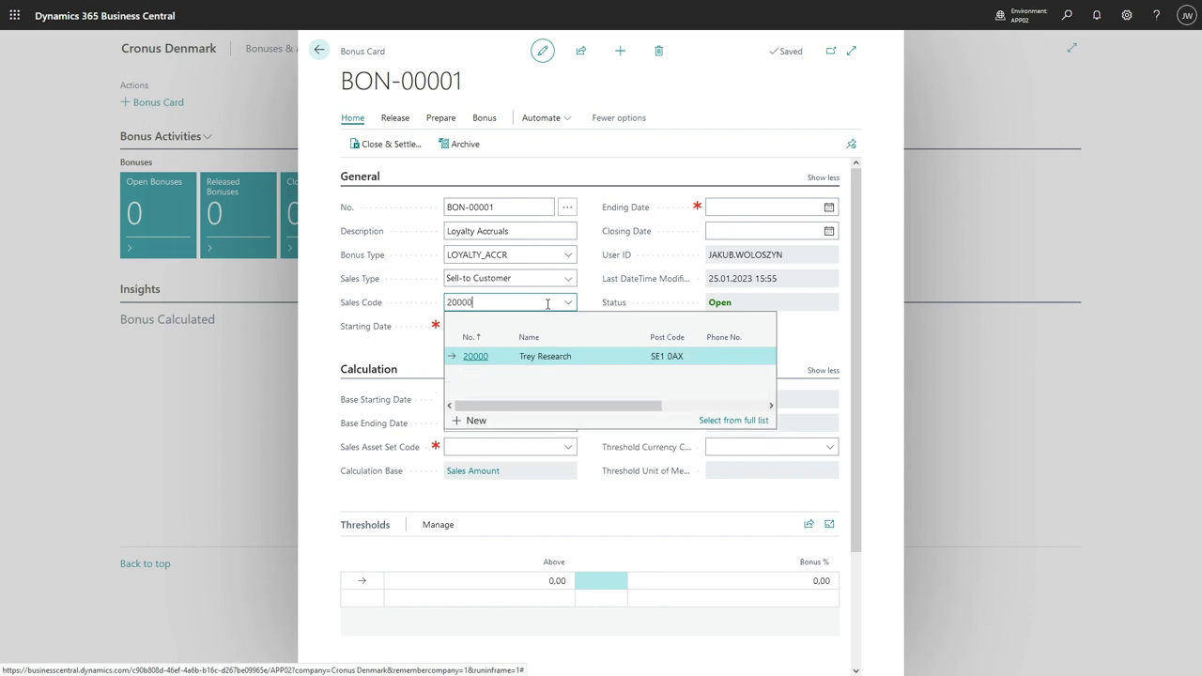
click(567, 355)
Step: Set starting and ending dates to 11.04.2022 and the sales asset set to ALLITEMS
click(507, 325)
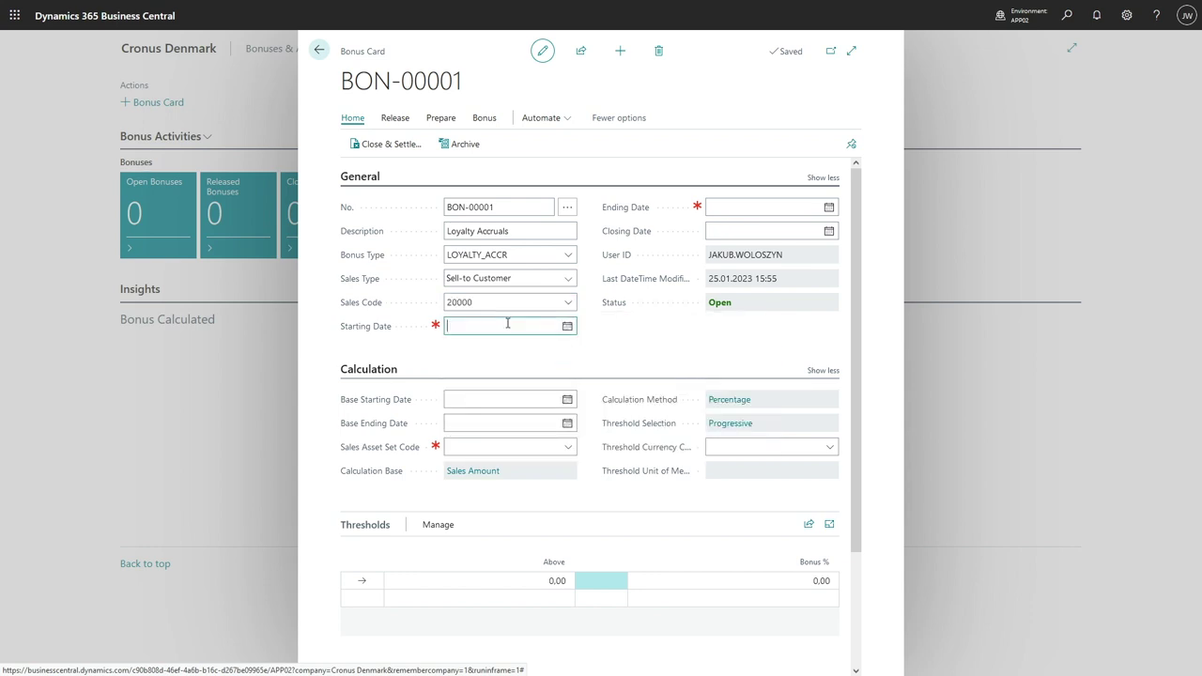
text(w)
key(Tab)
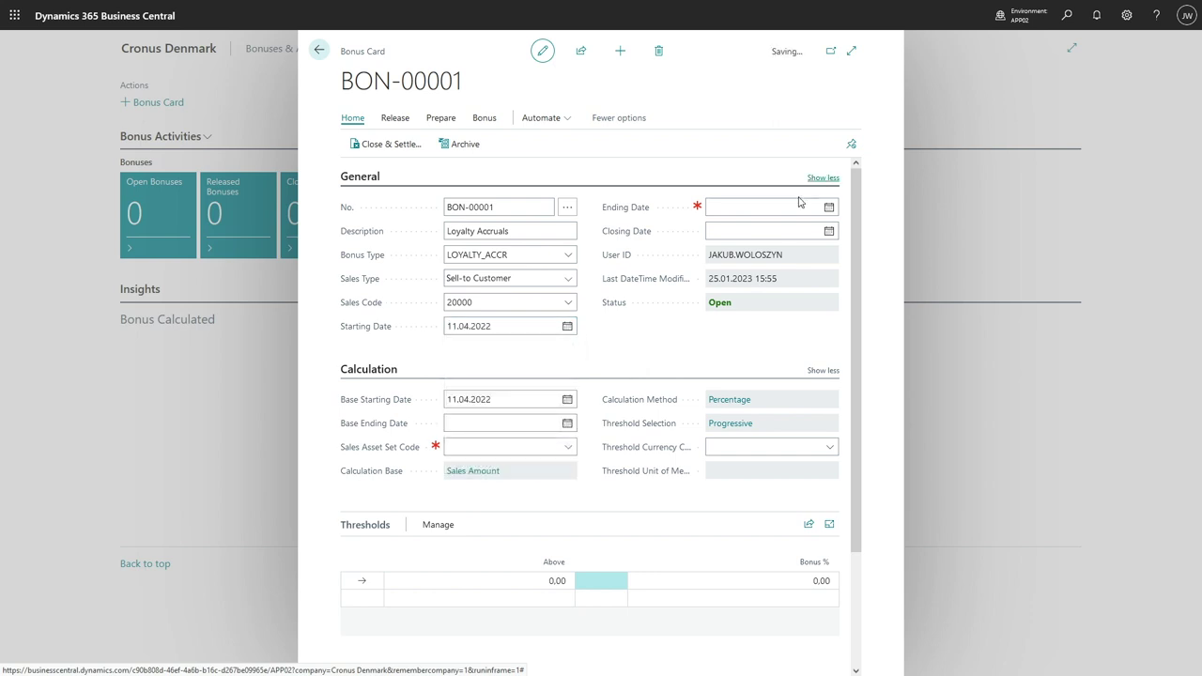
text(w)
key(Tab)
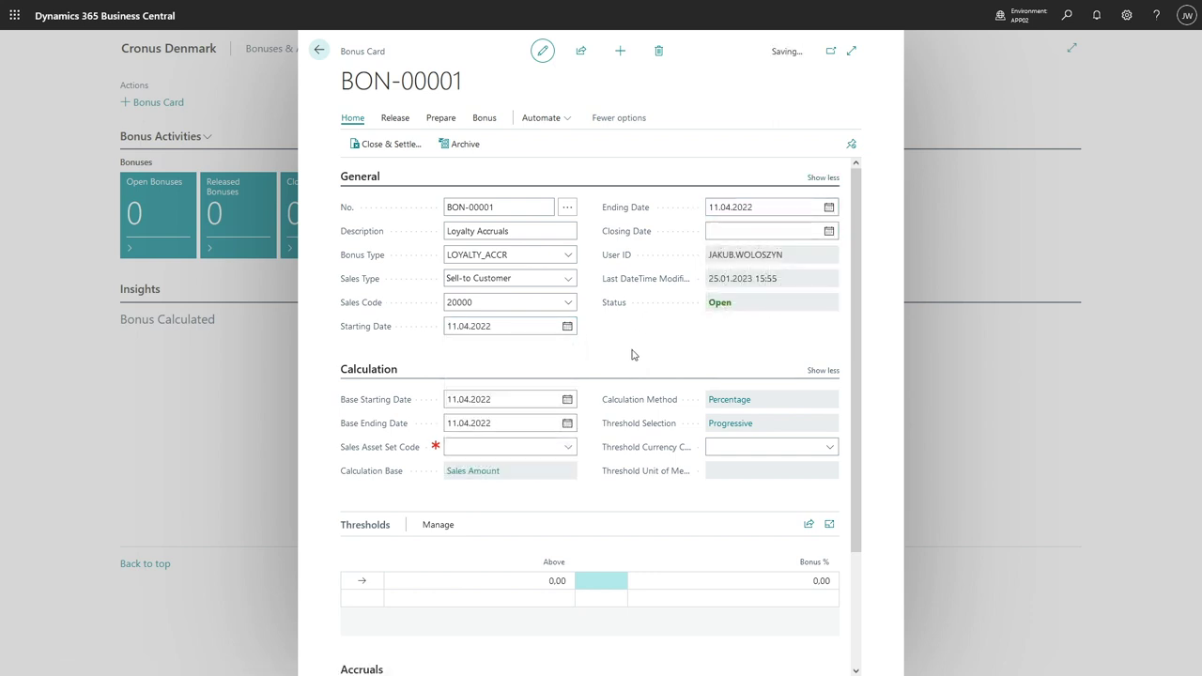
click(537, 450)
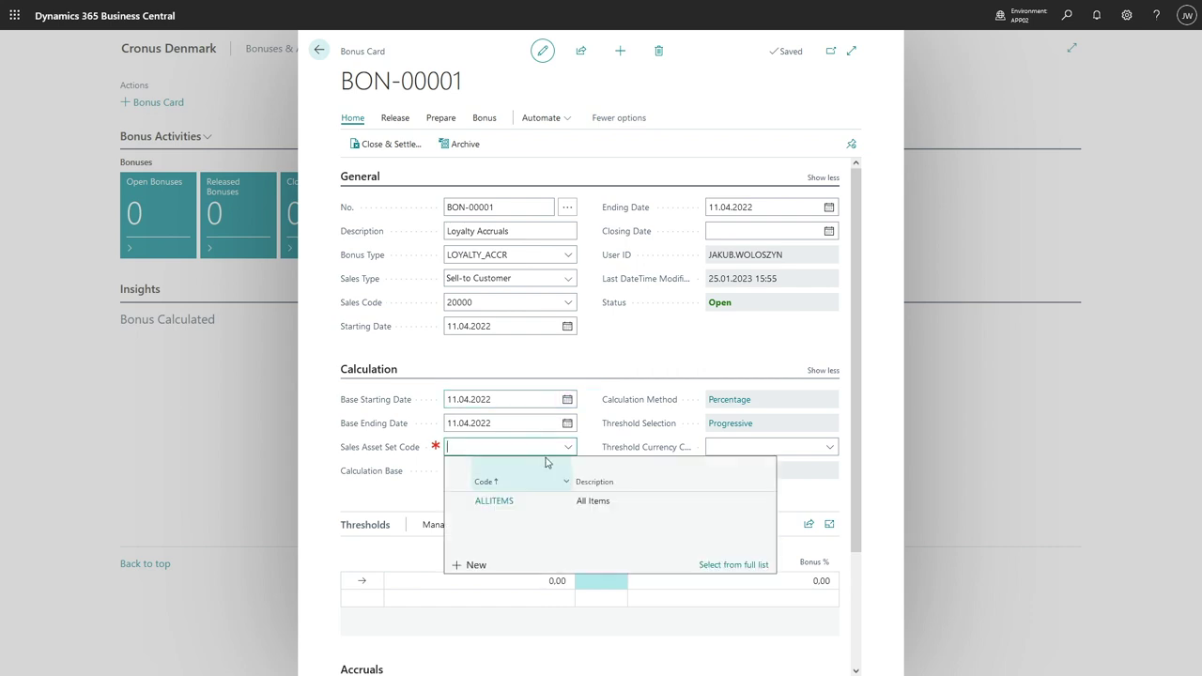
click(533, 496)
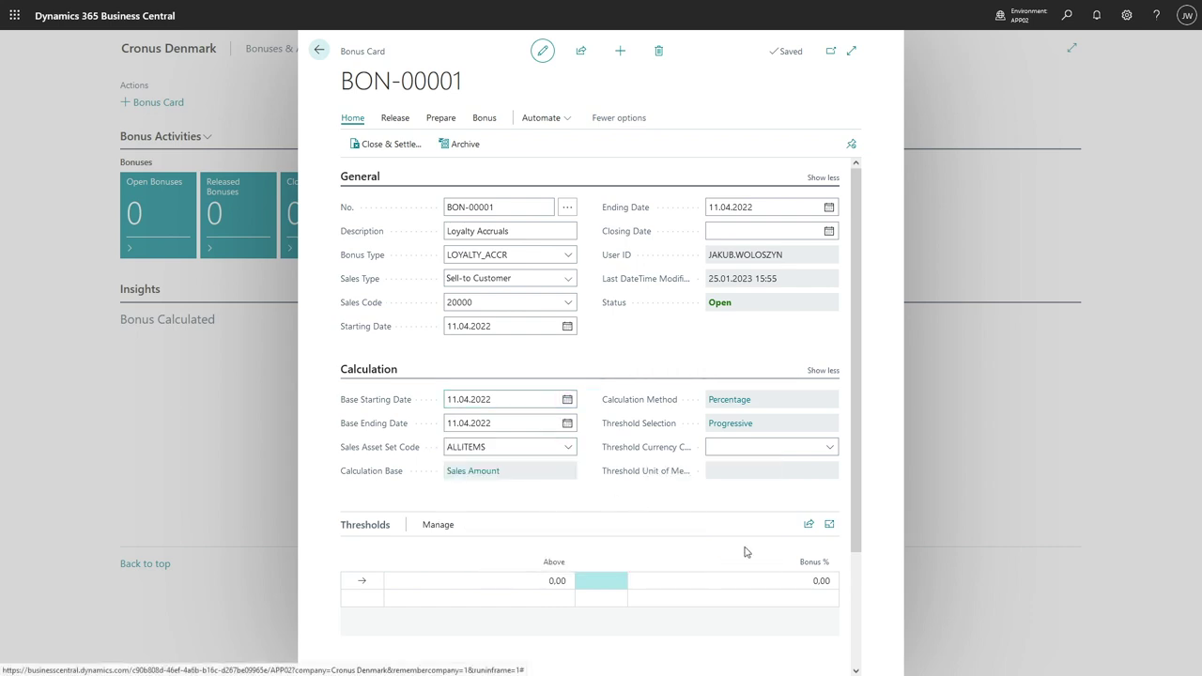
Step: Set the threshold bonus percentage to 5%
click(790, 580)
text(5)
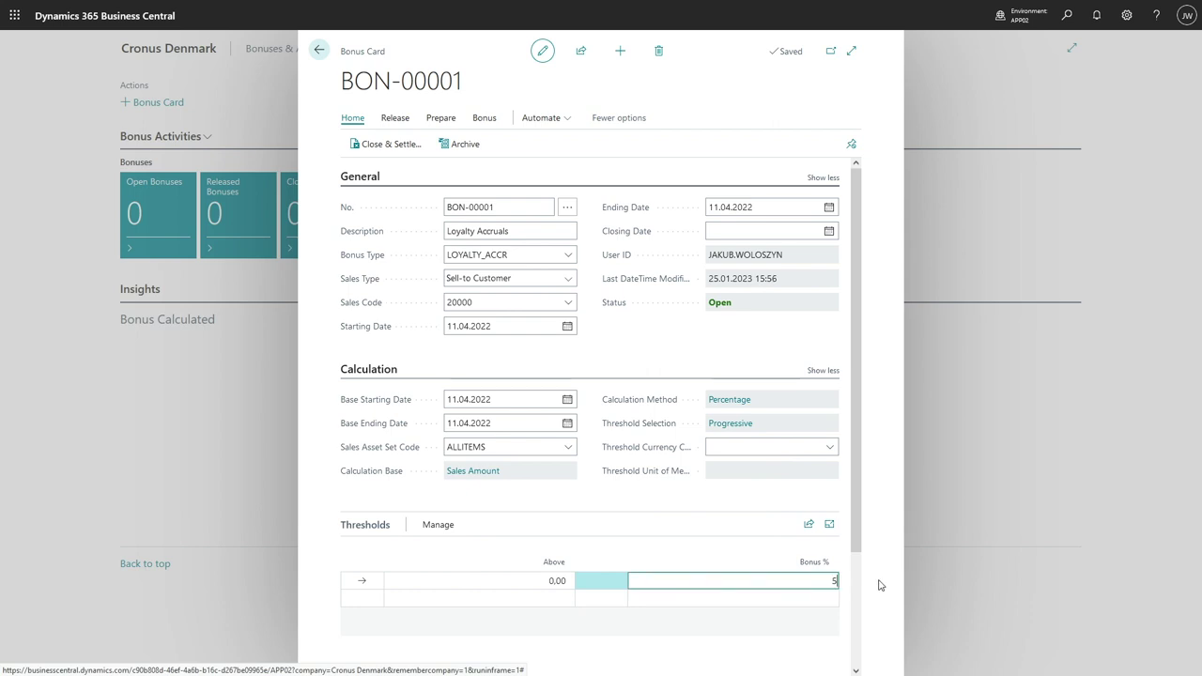
click(667, 495)
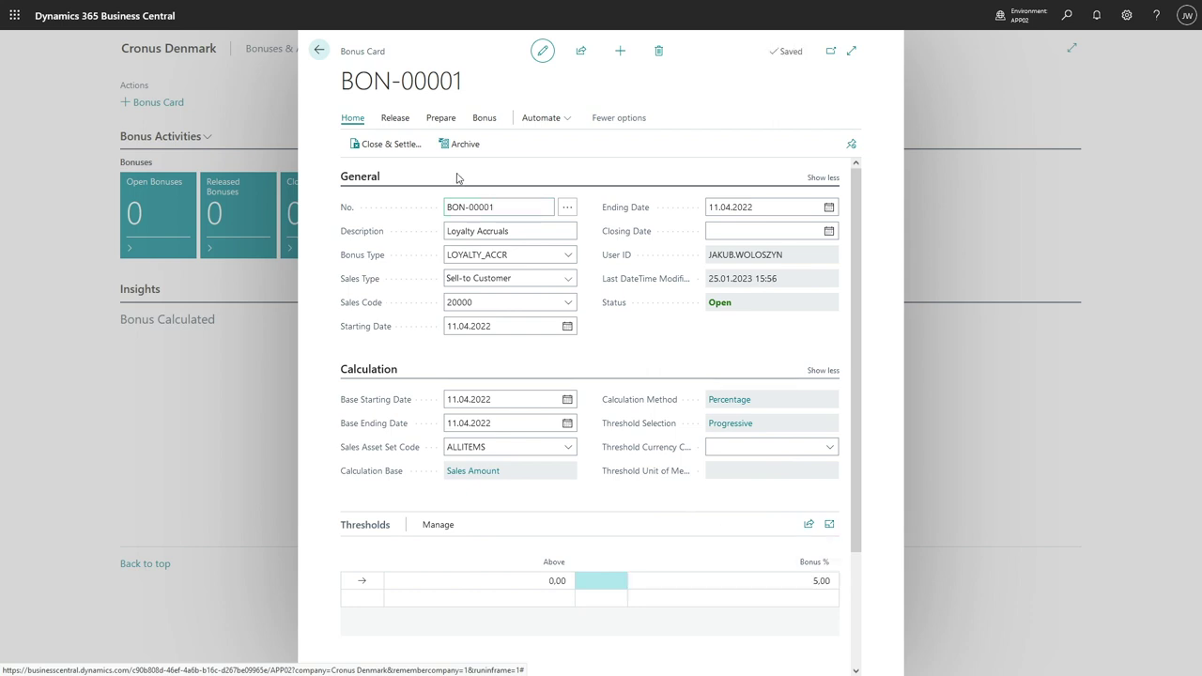
click(394, 118)
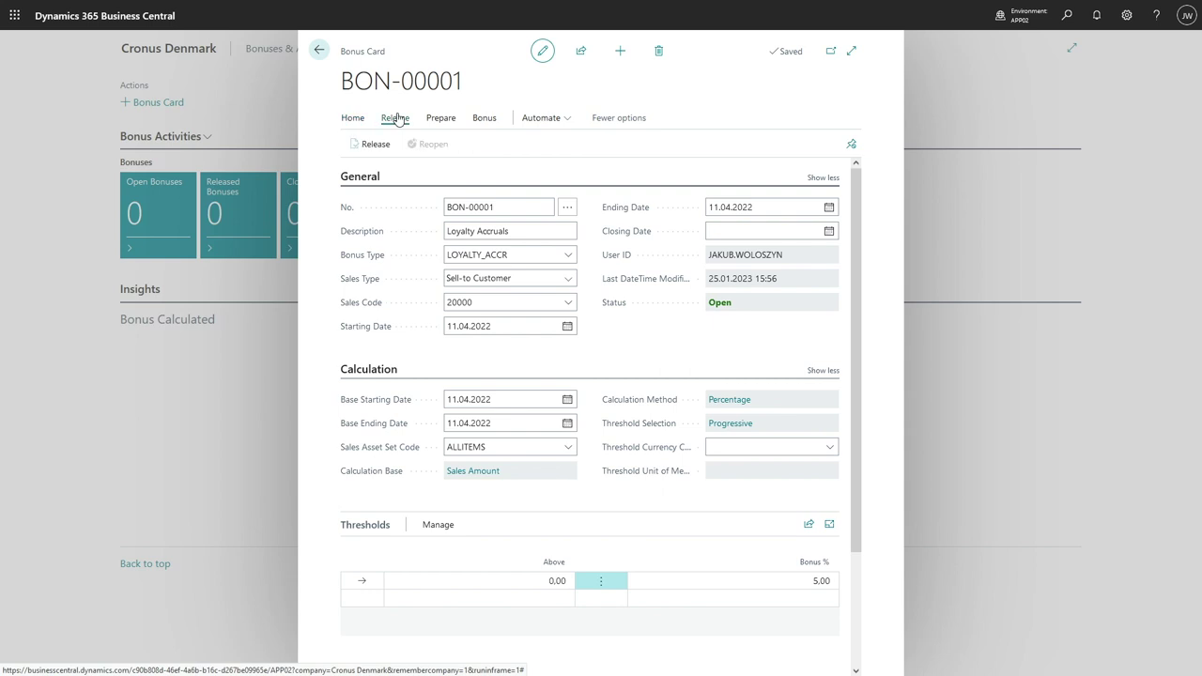
Step: Release BON-00001 and review its Accruals and Statistics, with Base Value and Total Bonus Amount at 0.00
click(386, 145)
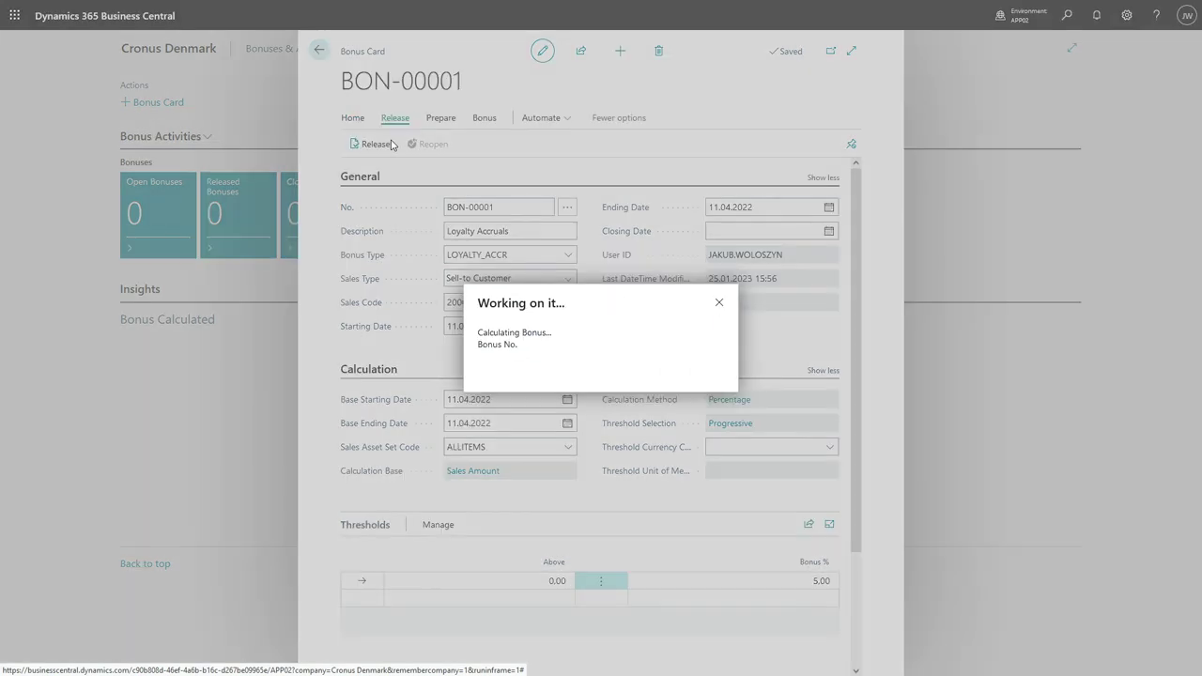
scroll(872, 440, down, 3)
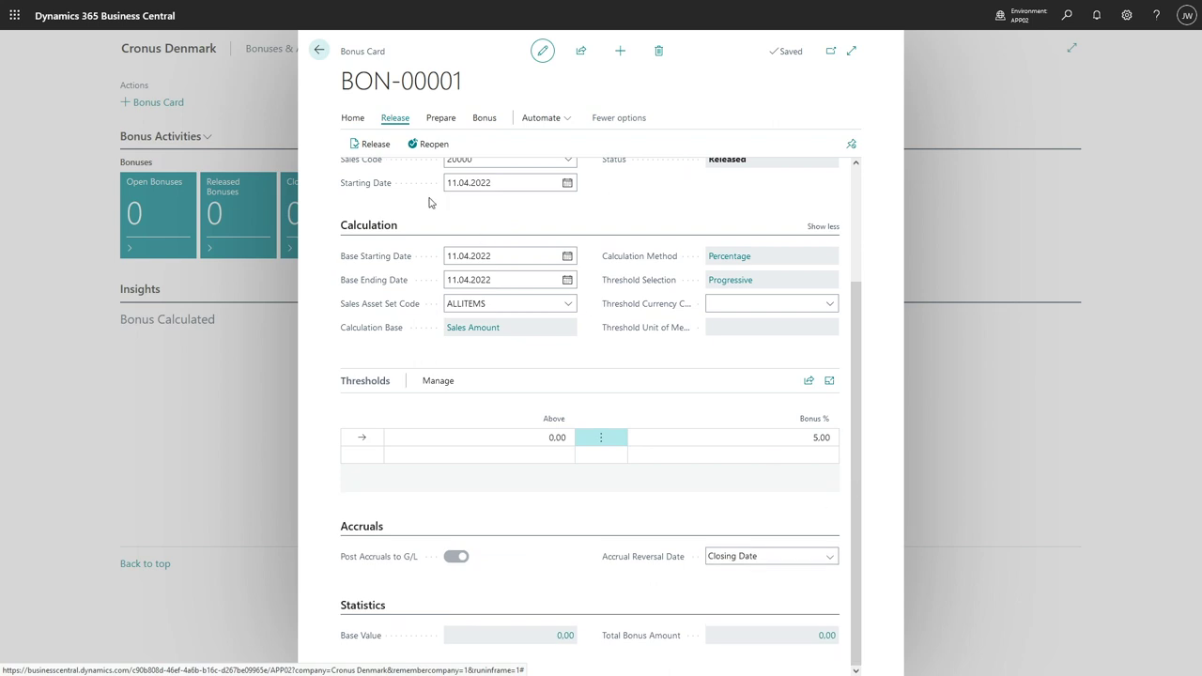
scroll(433, 205, up, 3)
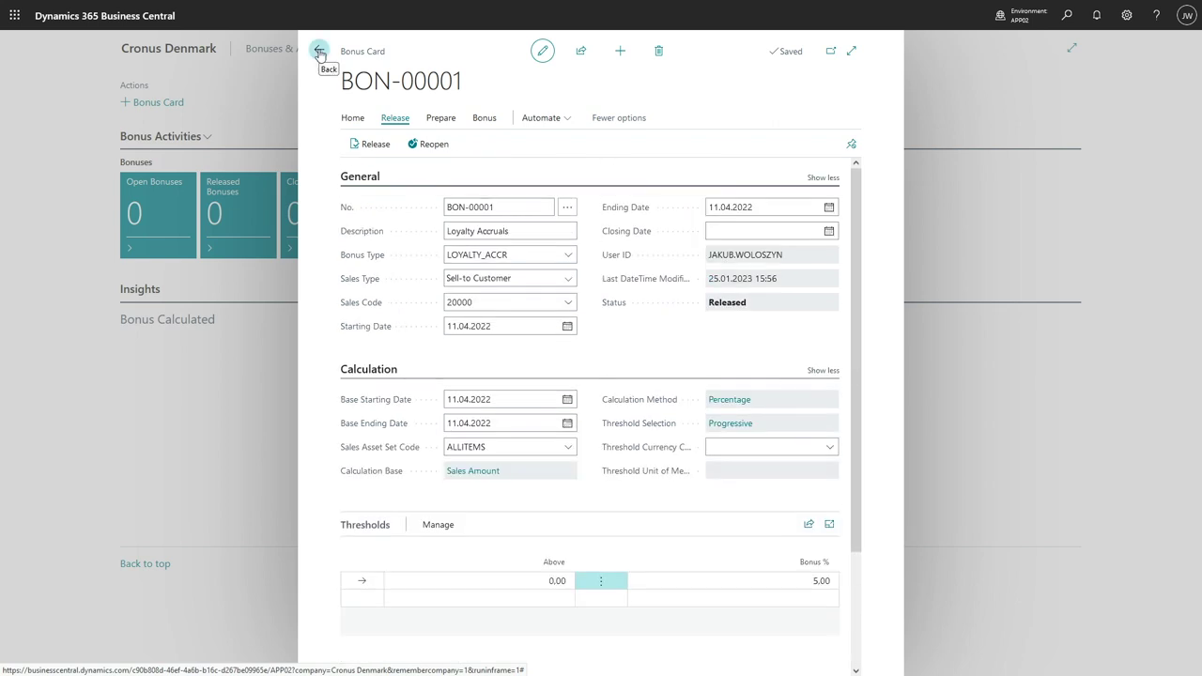
scroll(870, 429, down, 2)
scroll(870, 428, down, 1)
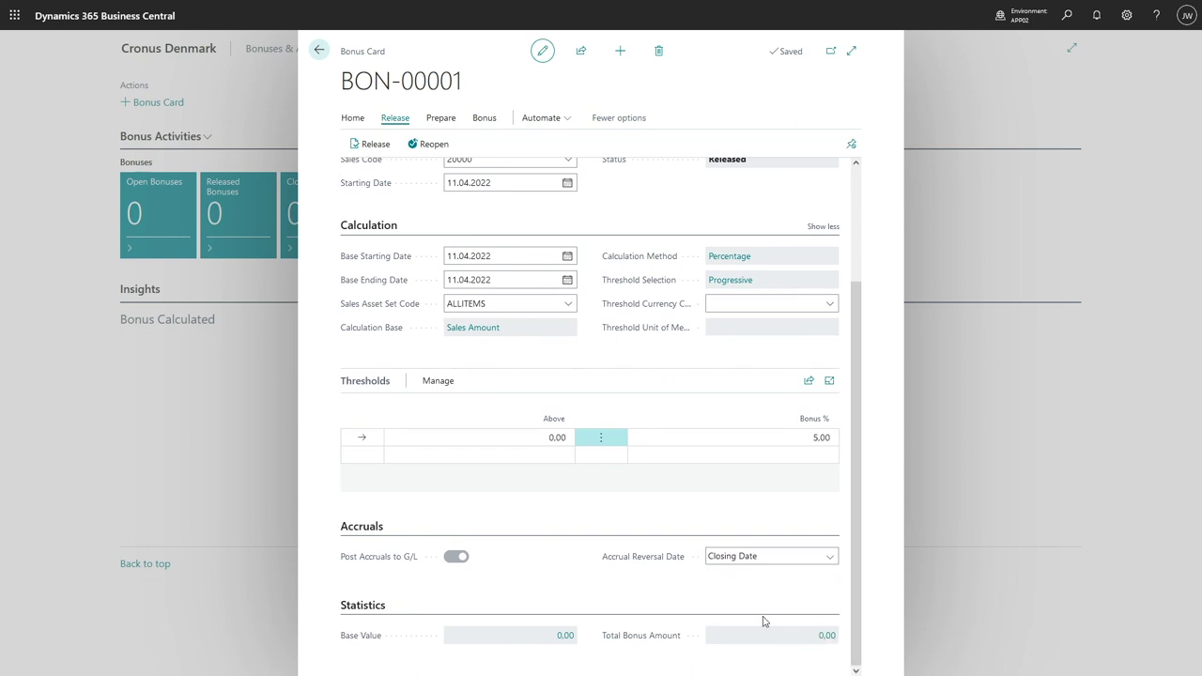
Step: Leave the bonus card and create a new sales order from Sales Orders, found via Tell Me 'Sal ord'
click(318, 54)
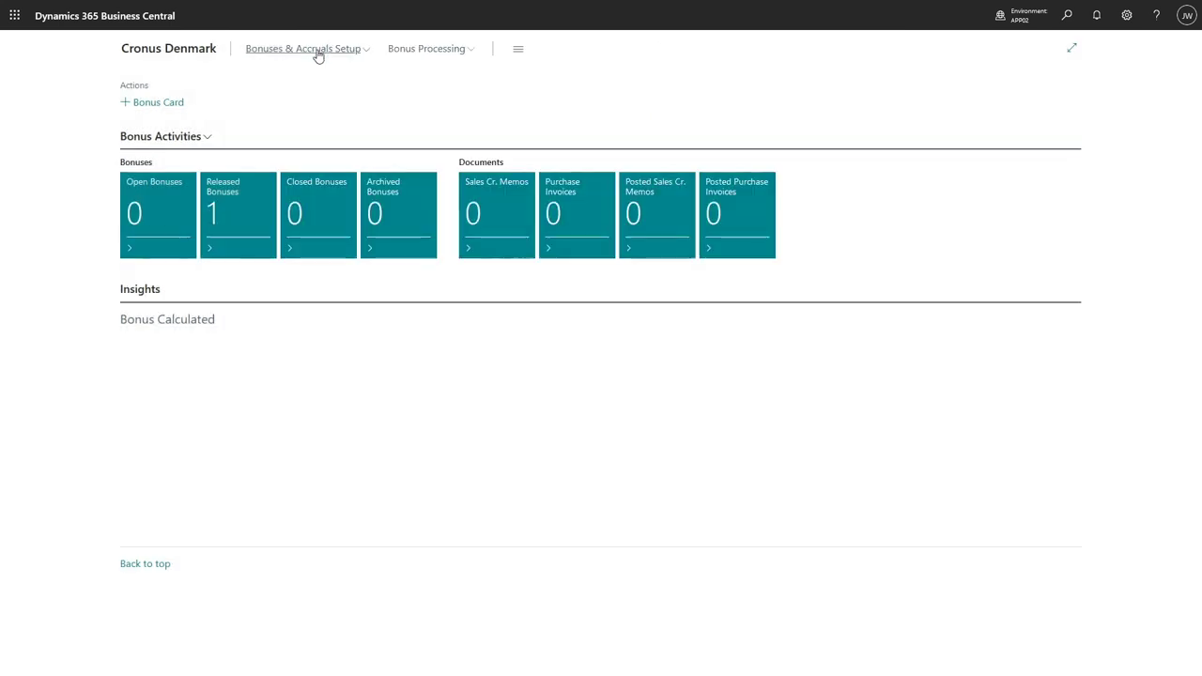
key(alt+q)
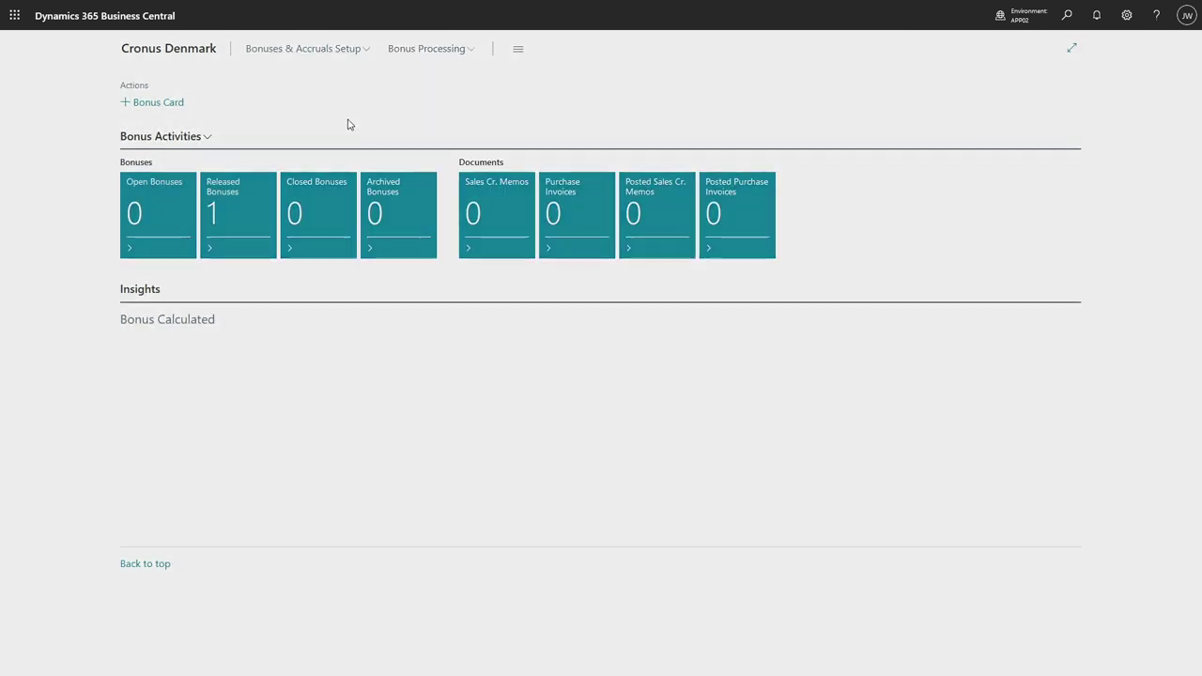
text(Sal or)
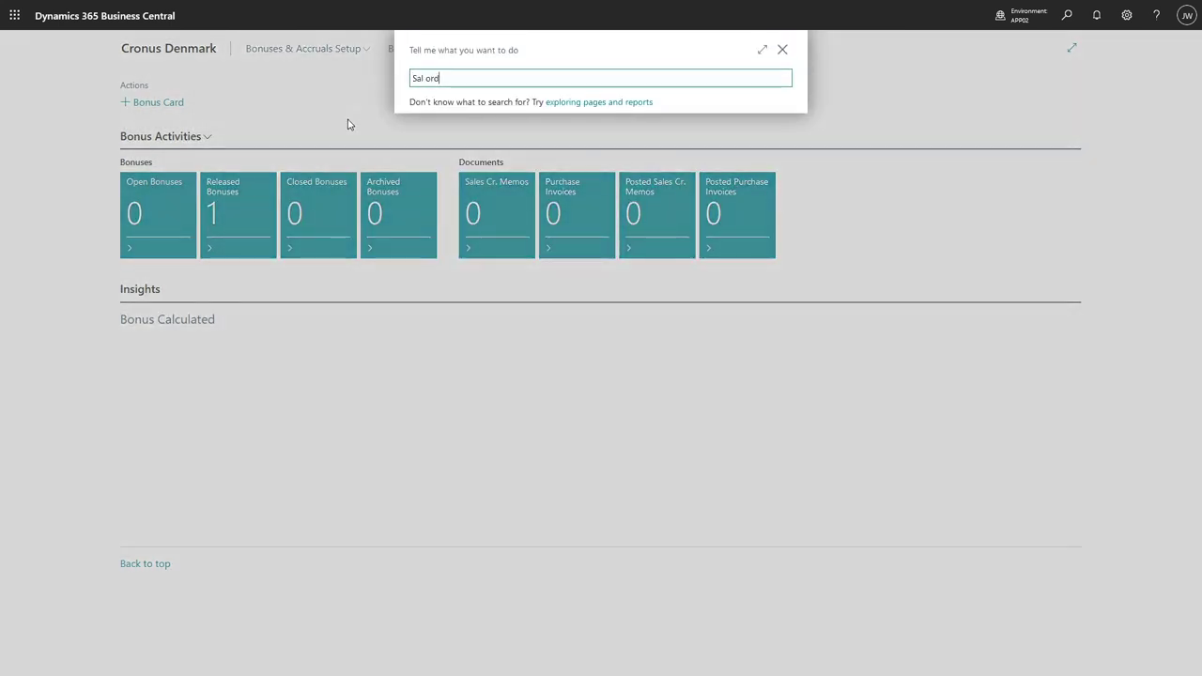
text(d)
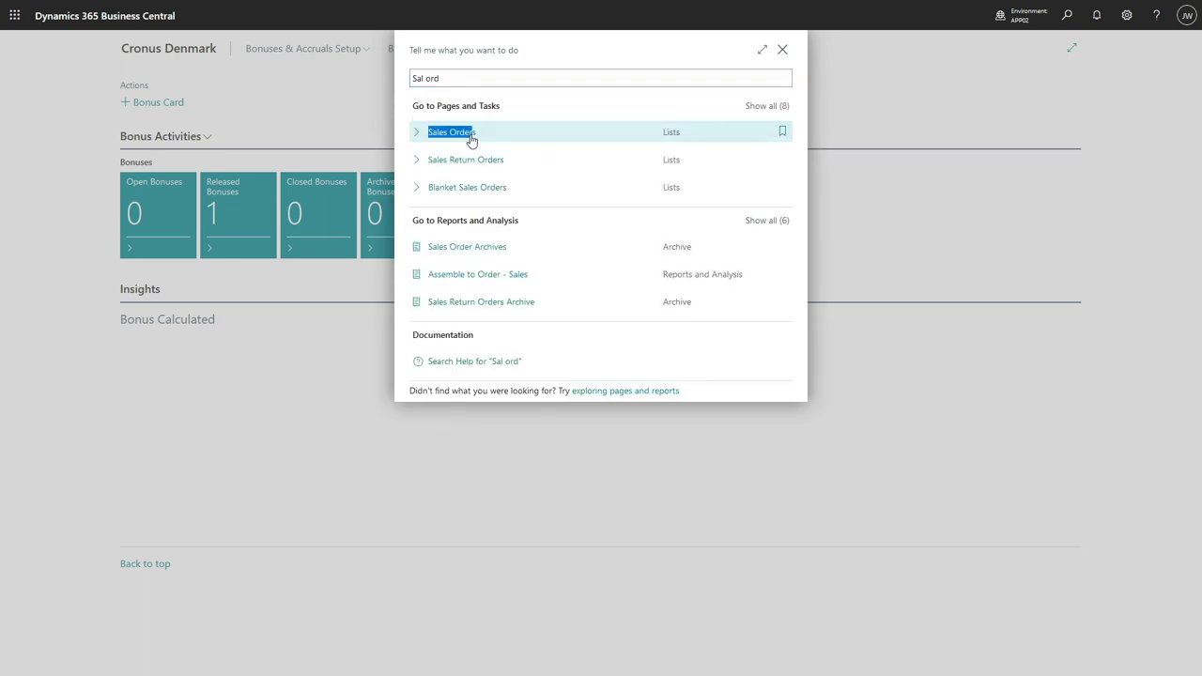
click(471, 135)
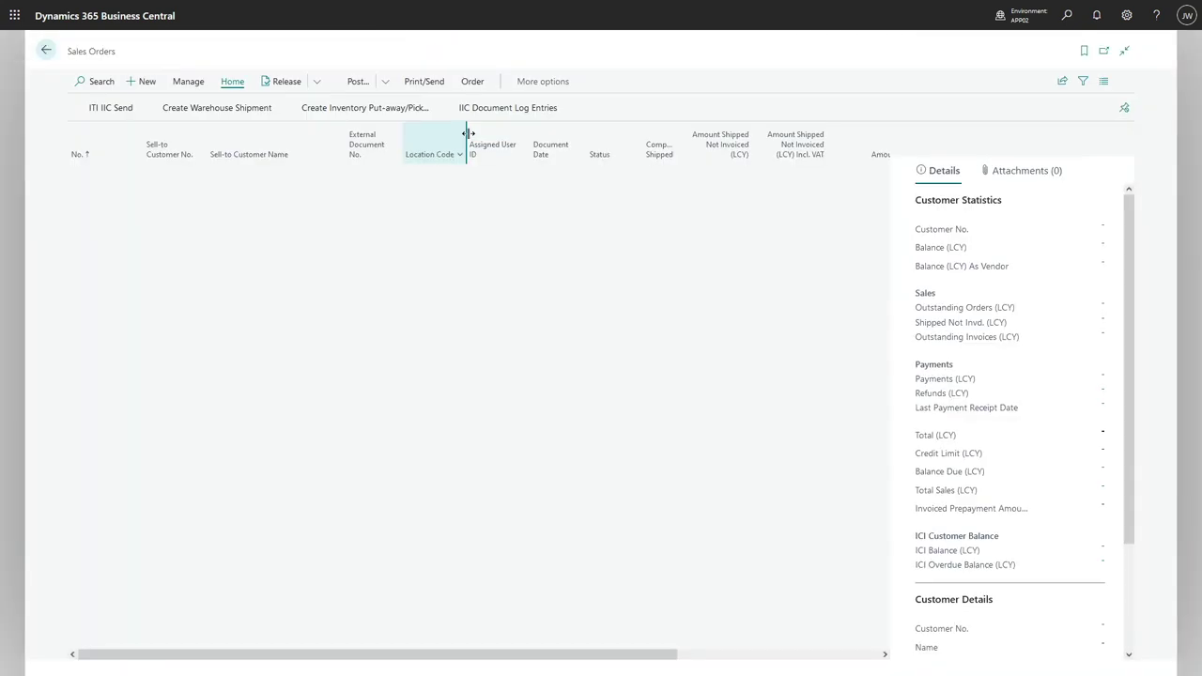
click(147, 82)
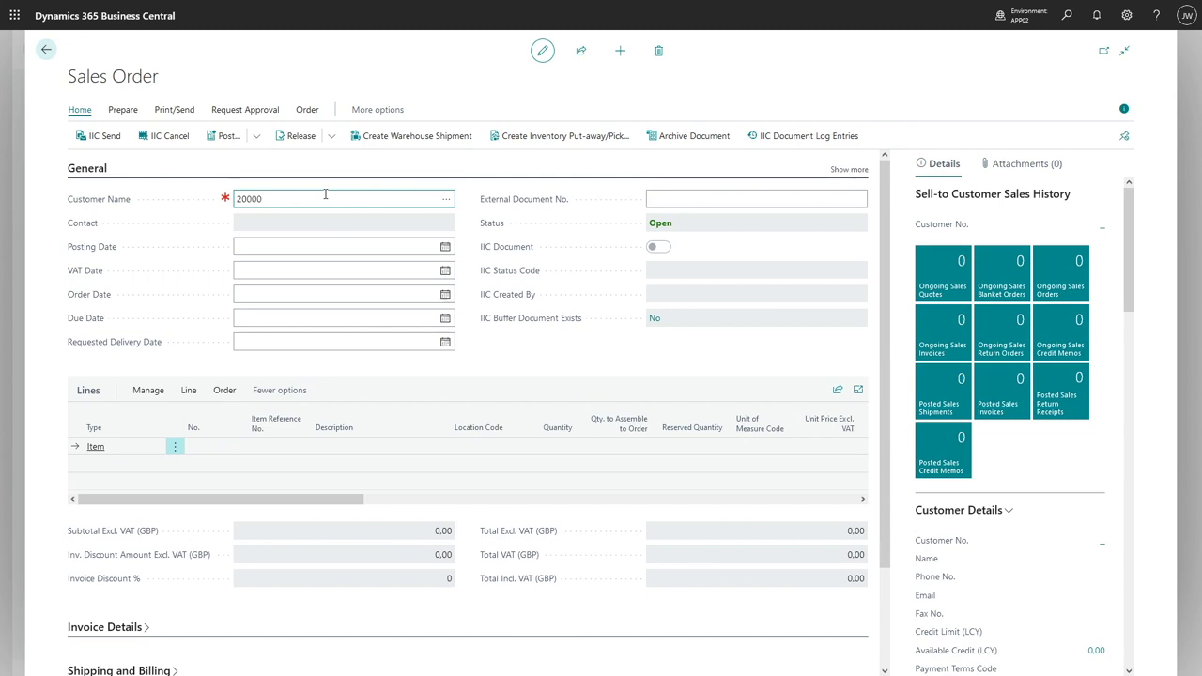
Step: Confirm the customer and set the order's posting date to the work date
click(320, 241)
text(w)
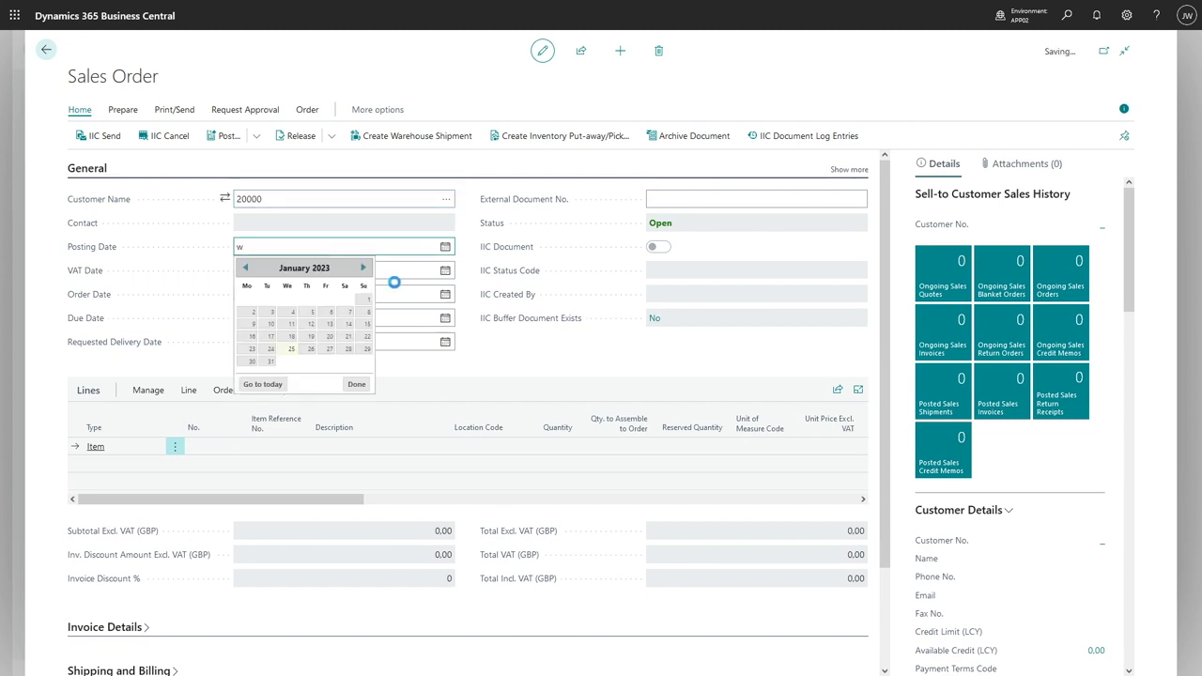
click(402, 275)
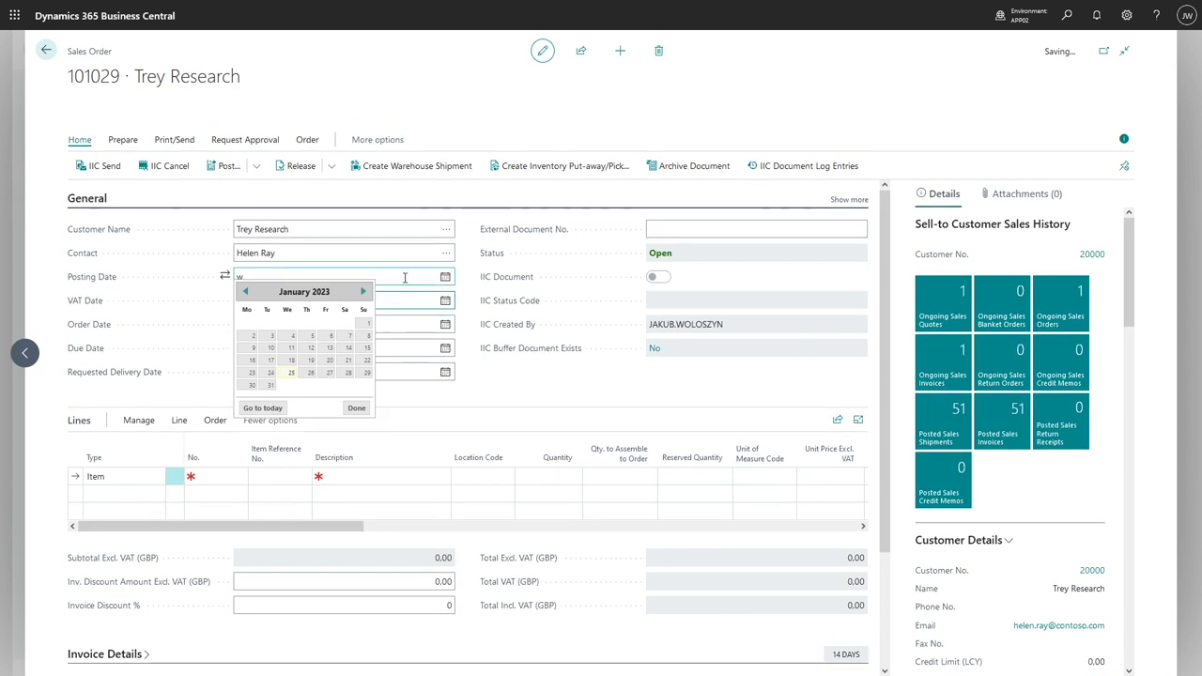
click(467, 307)
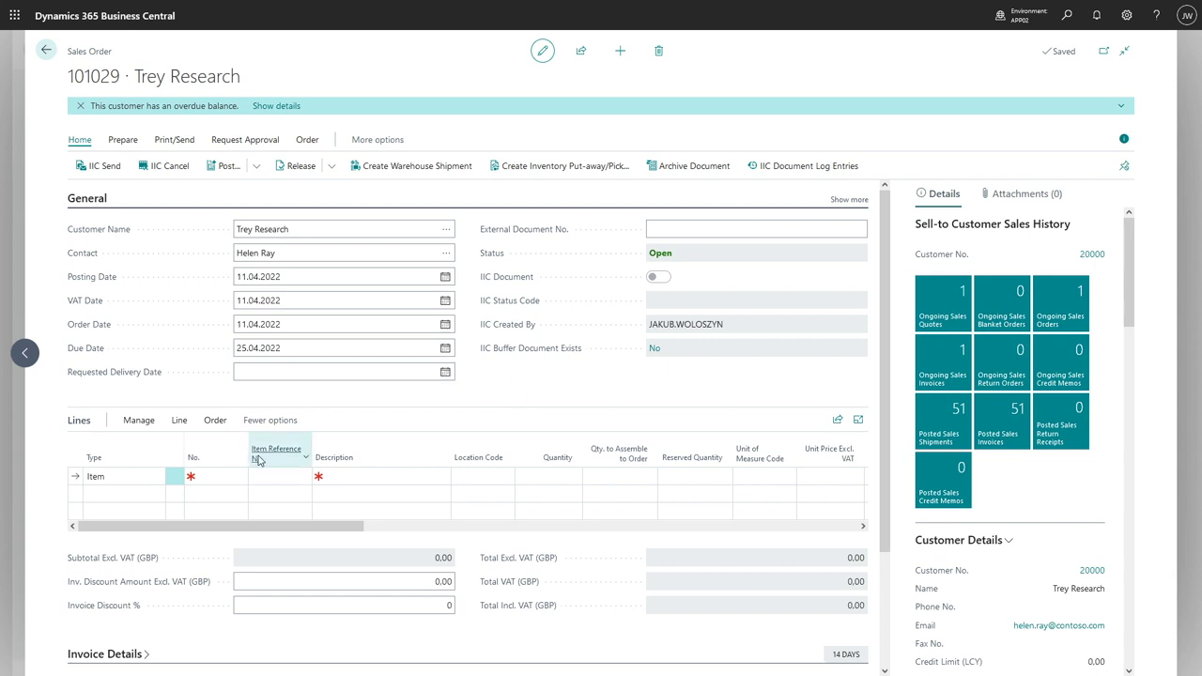
Step: Add a line for item 1896-S ATHENS Desk UPDATED, quantity 1, at unit price 649.40
click(216, 478)
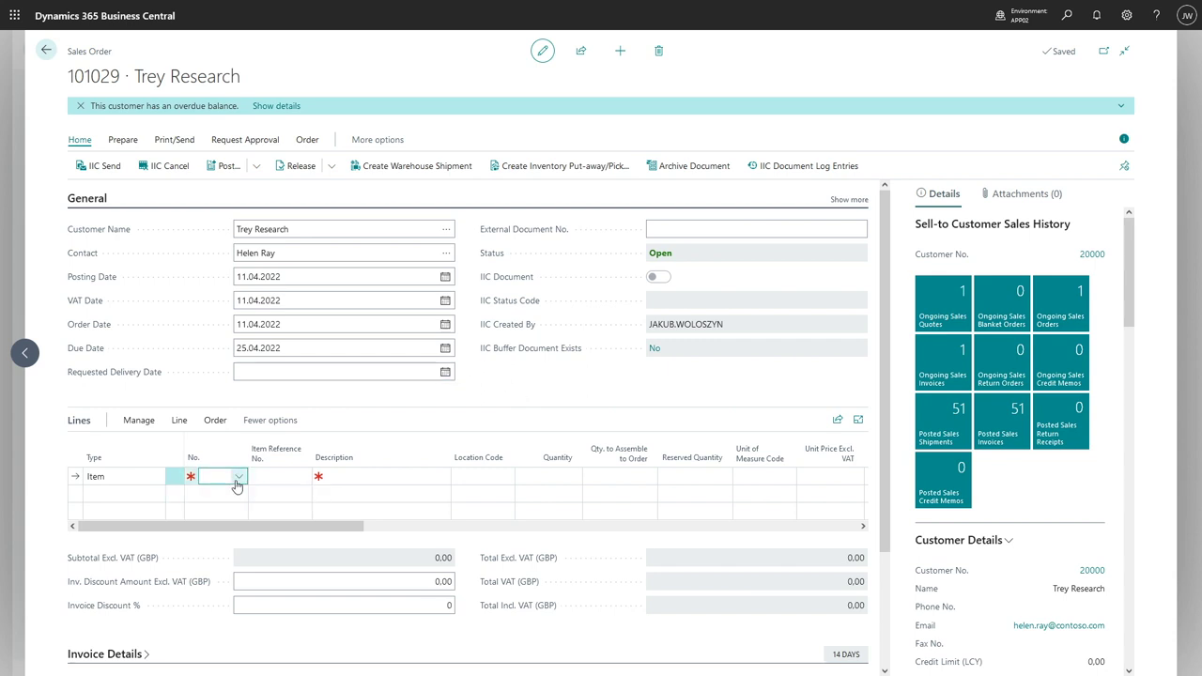
click(240, 480)
click(241, 479)
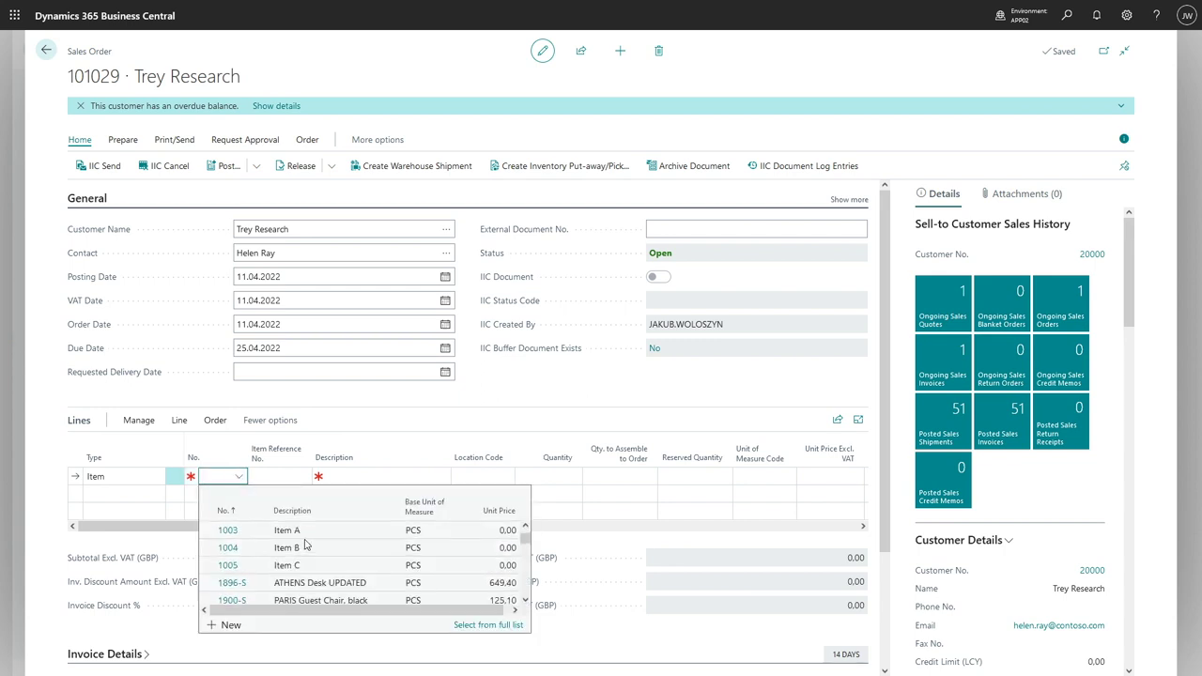
scroll(308, 554, down, 1)
click(311, 571)
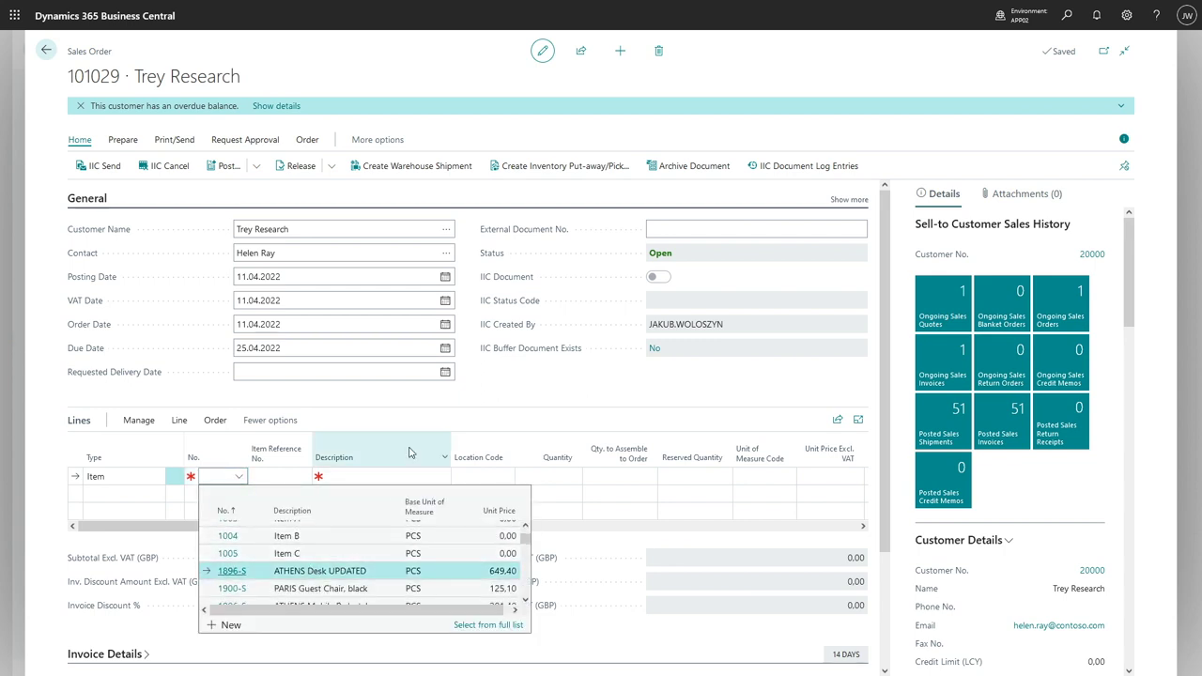
key(Return)
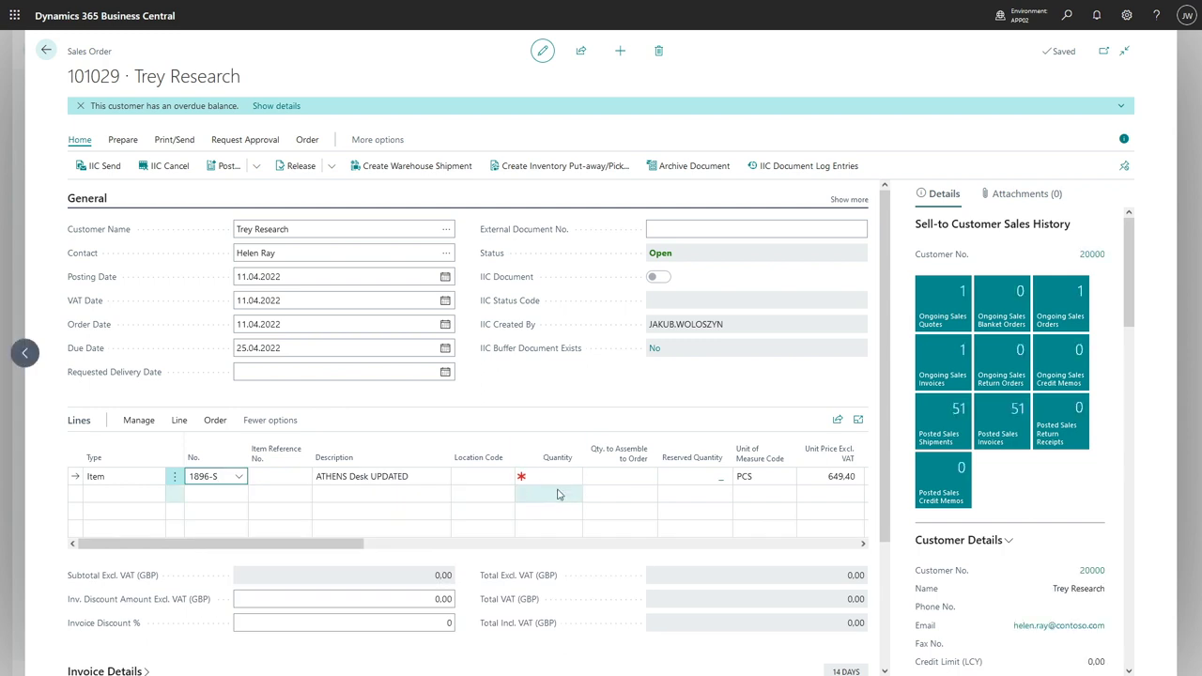
click(555, 476)
text(1)
click(664, 400)
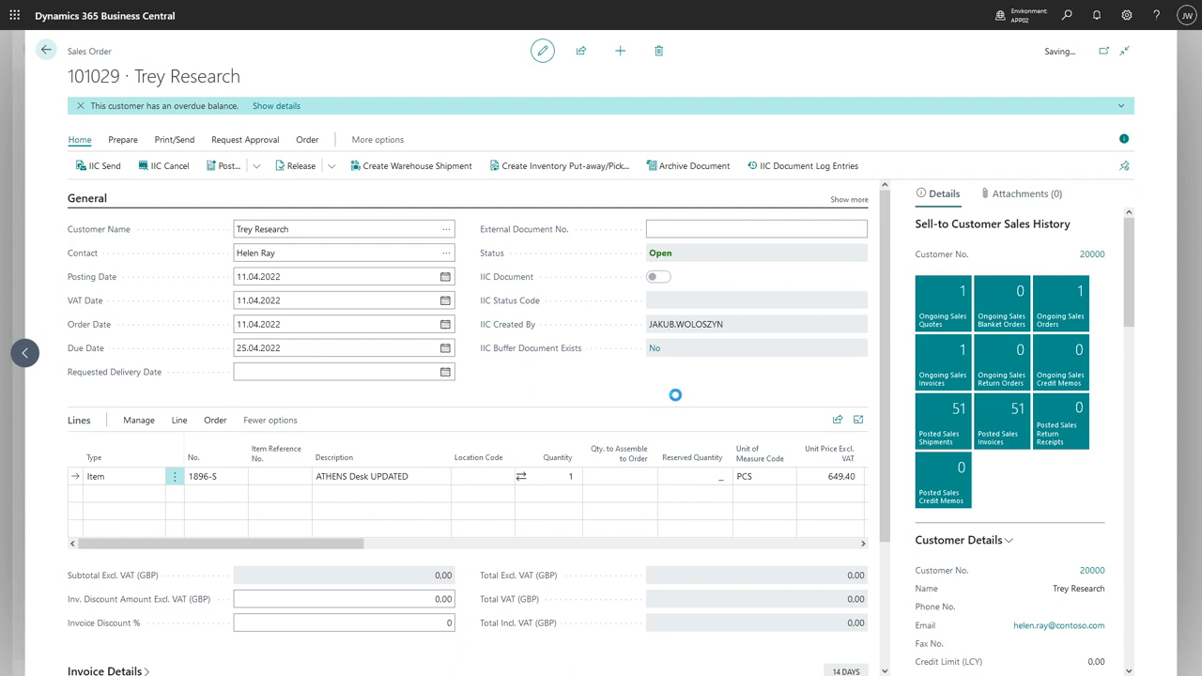
Step: Post the order with Ship and Invoice, skip opening the invoice, and return home
click(223, 166)
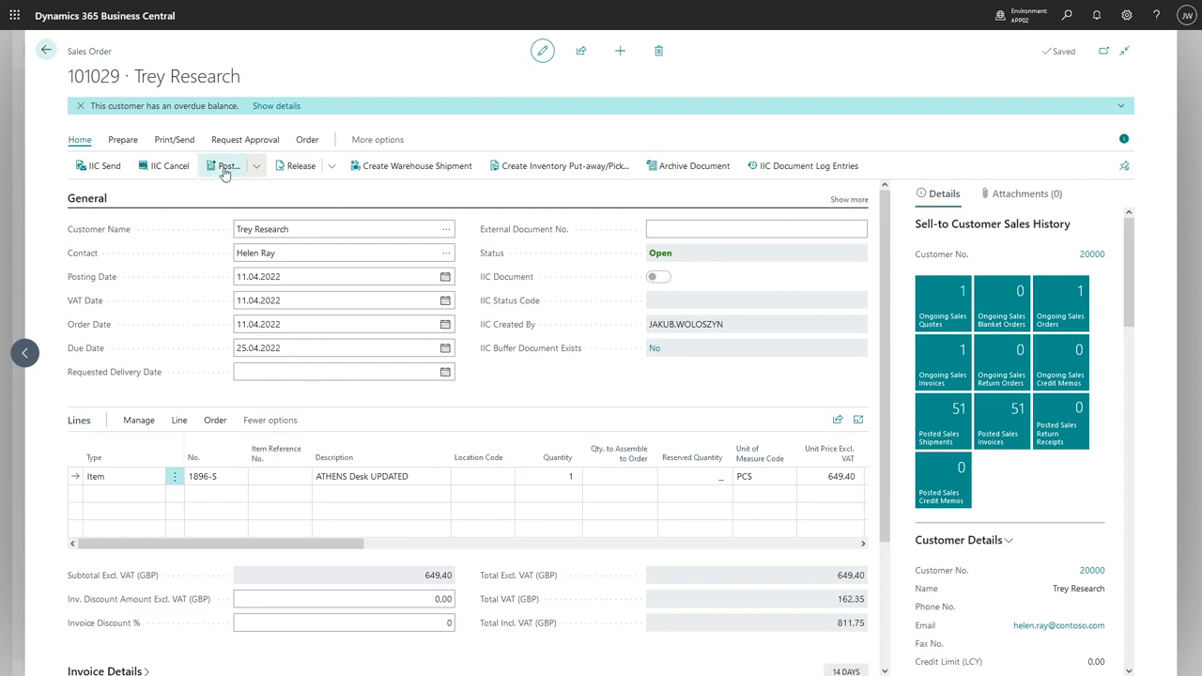
click(648, 398)
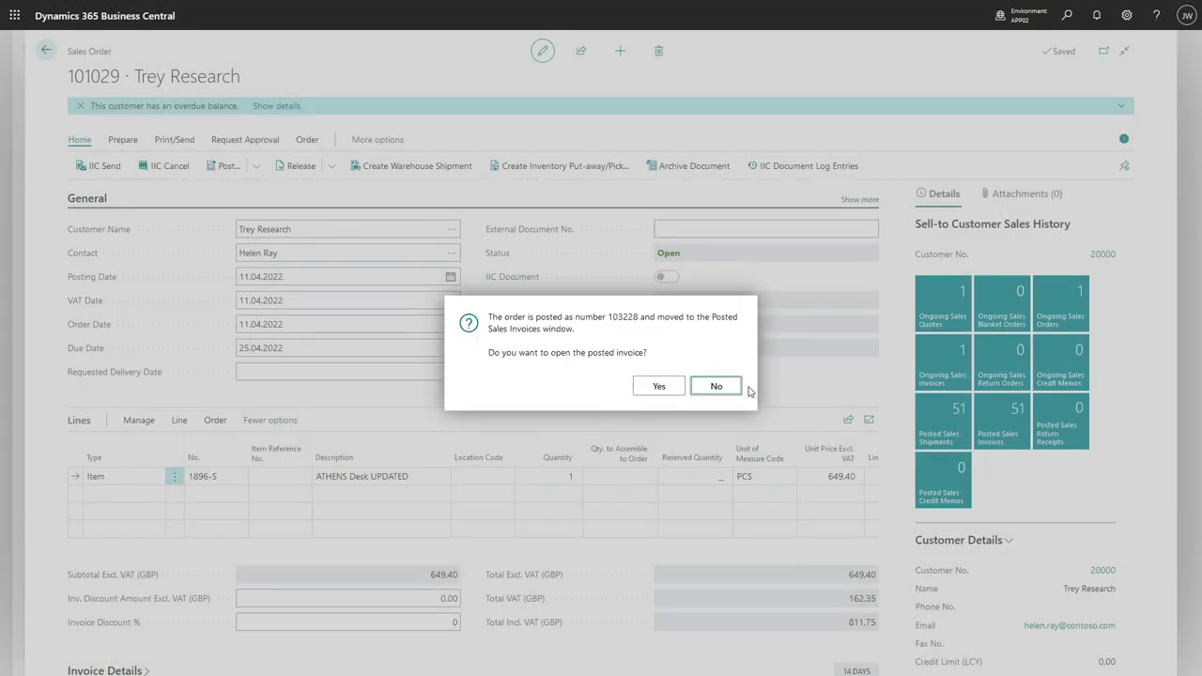
click(716, 386)
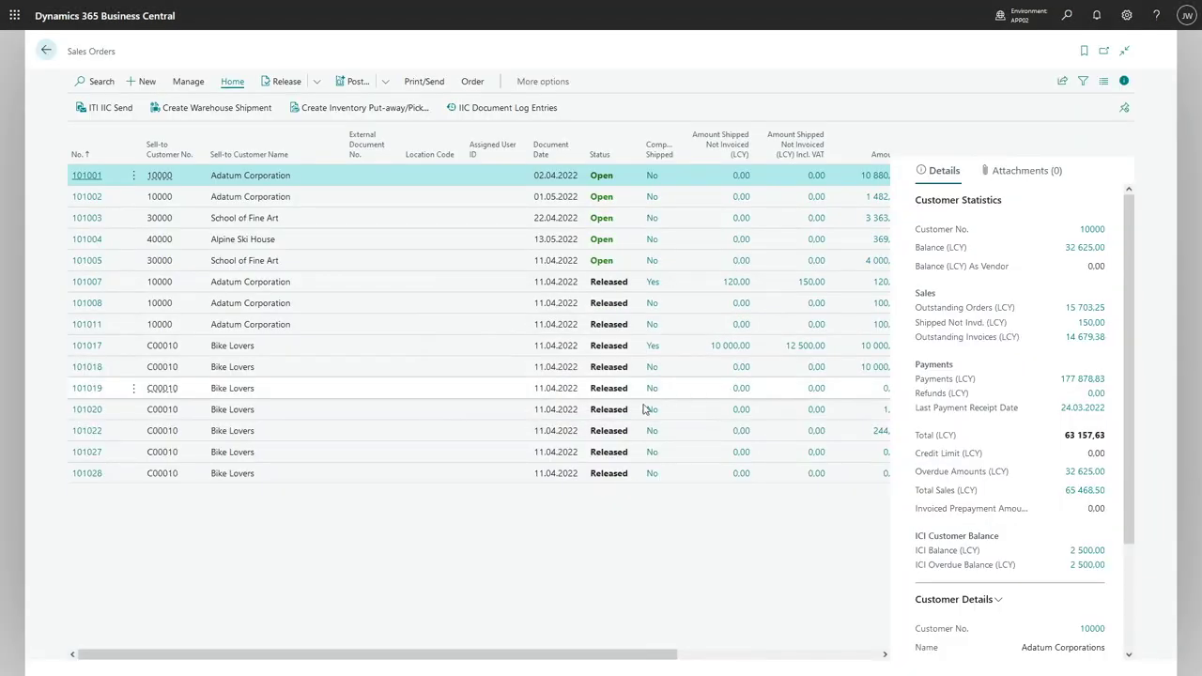
key(Escape)
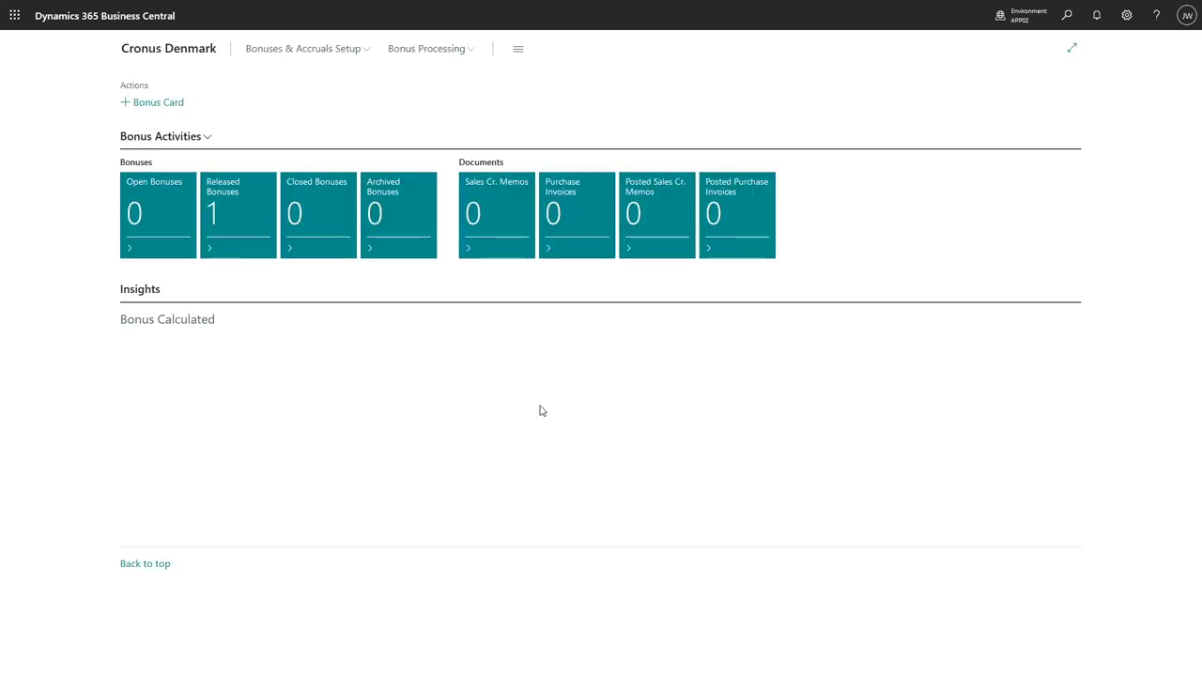
Step: Open BON-00001 from Released Bonuses and view its entry: 649.40 sales, 32.47 bonus and accrual
click(231, 216)
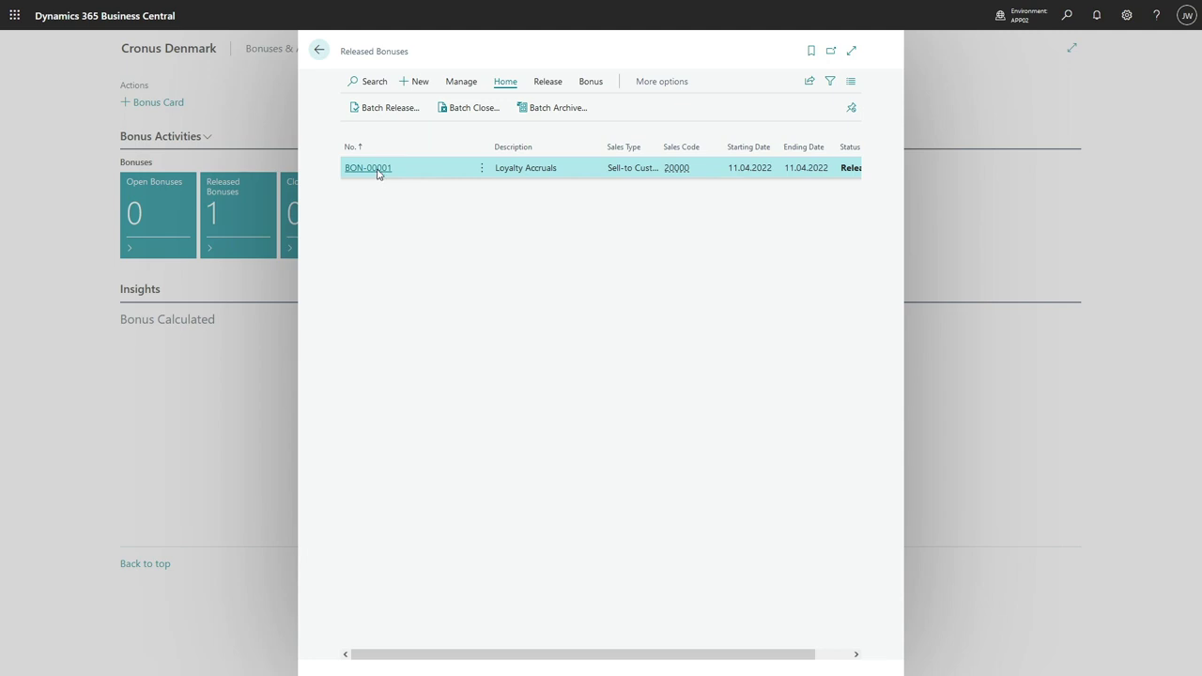
click(378, 170)
click(484, 119)
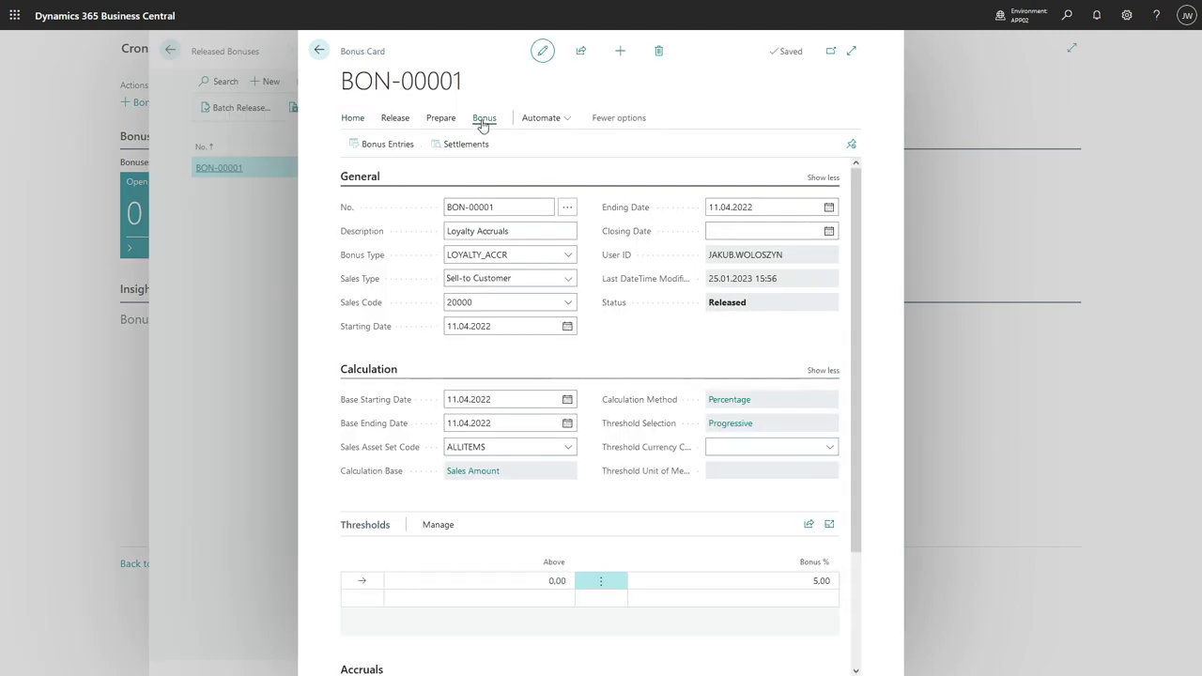
click(395, 154)
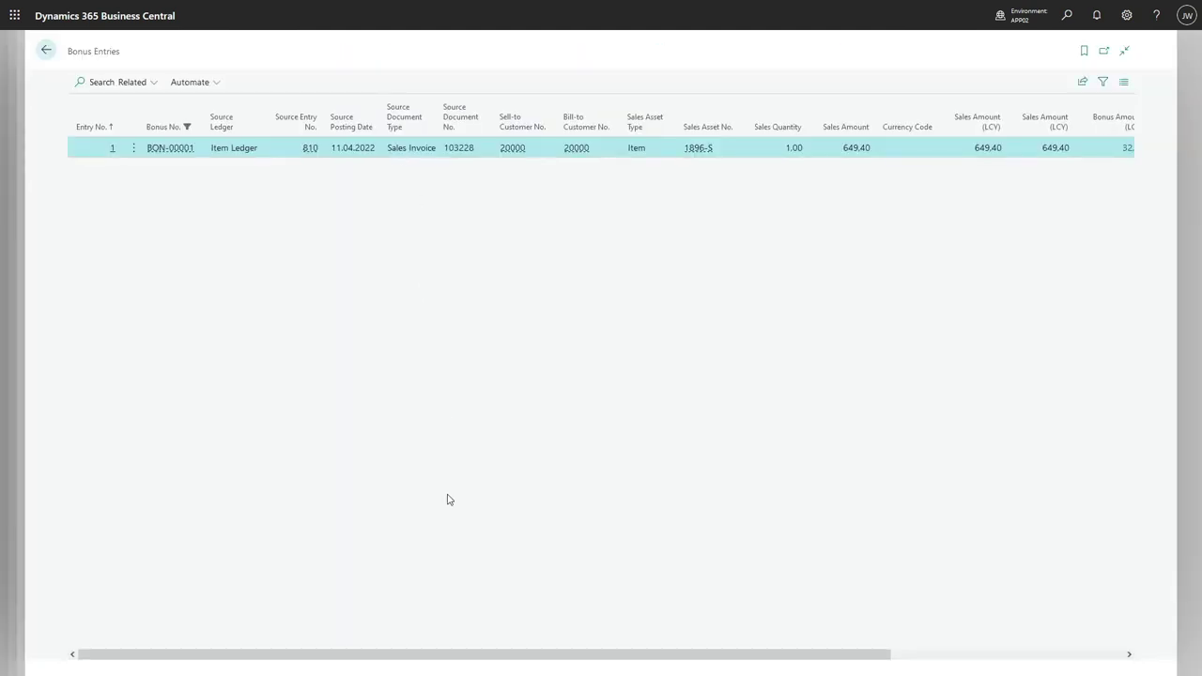
drag(451, 661, 789, 662)
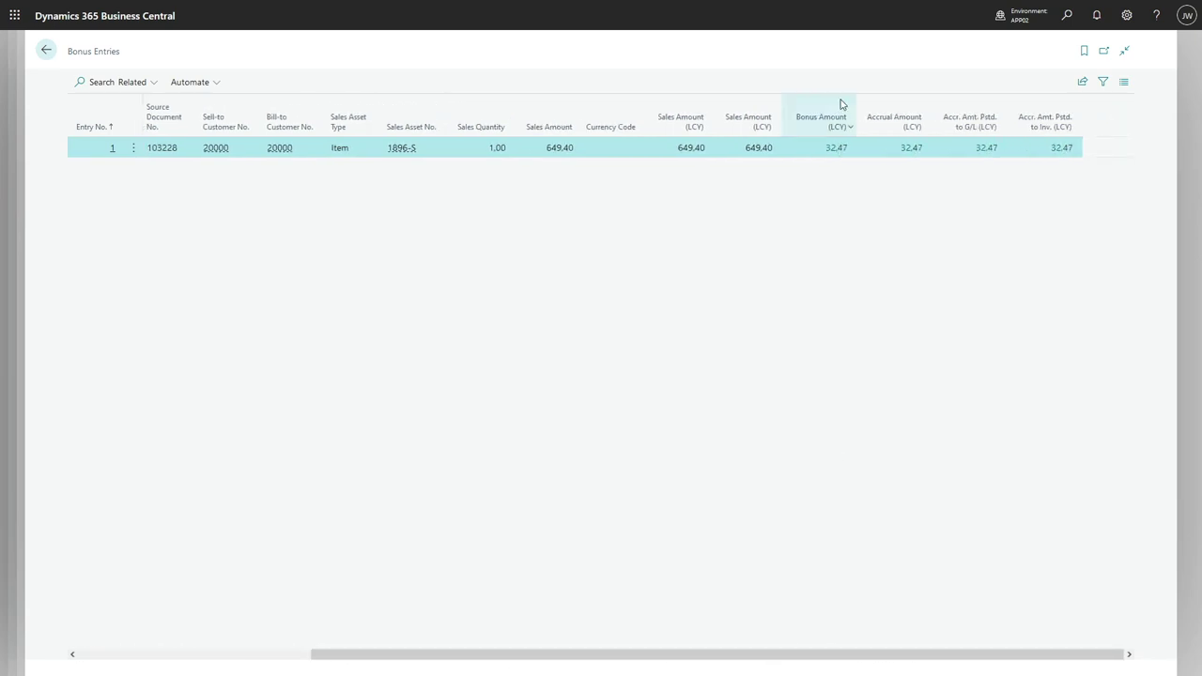
mouse_move(837, 153)
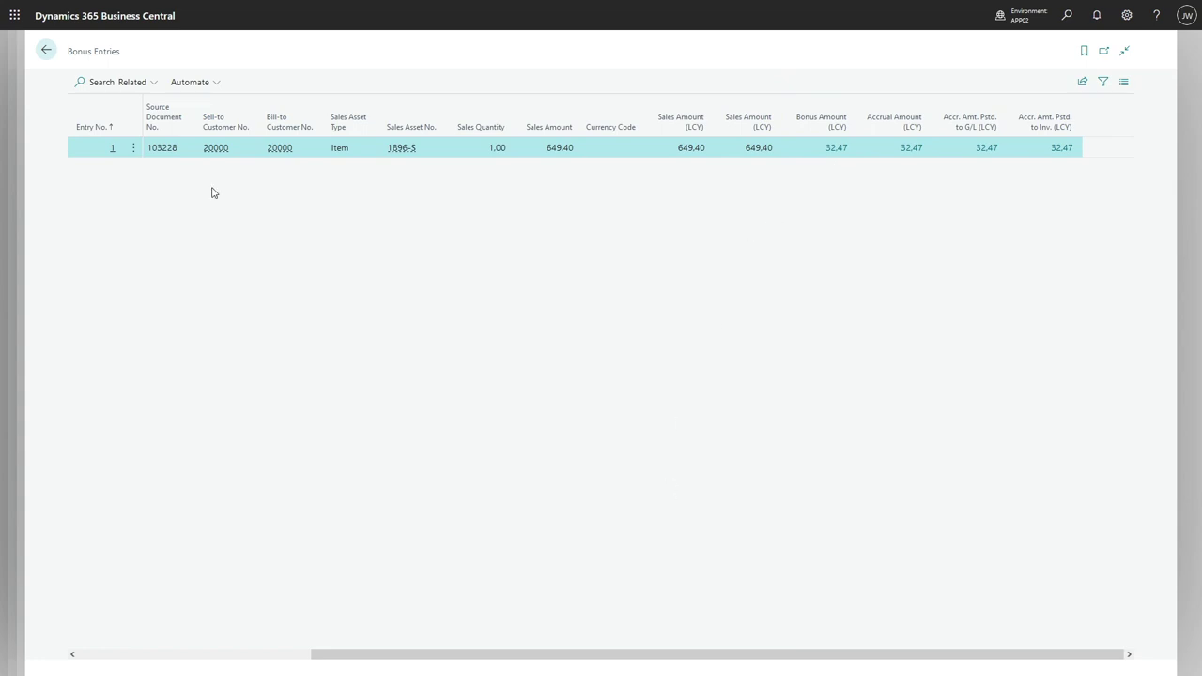
Step: Open Detailed Bonus Entries and review the 32.47 initial, G/L accrual and inventory accrual rows
click(150, 82)
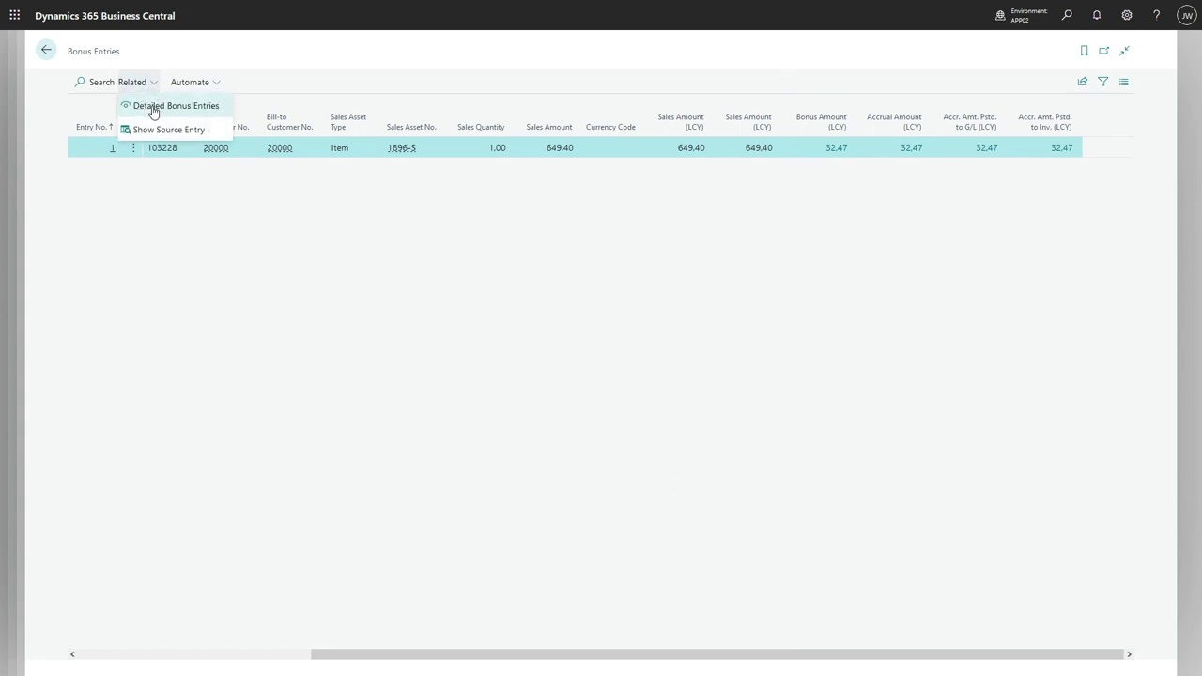
click(153, 110)
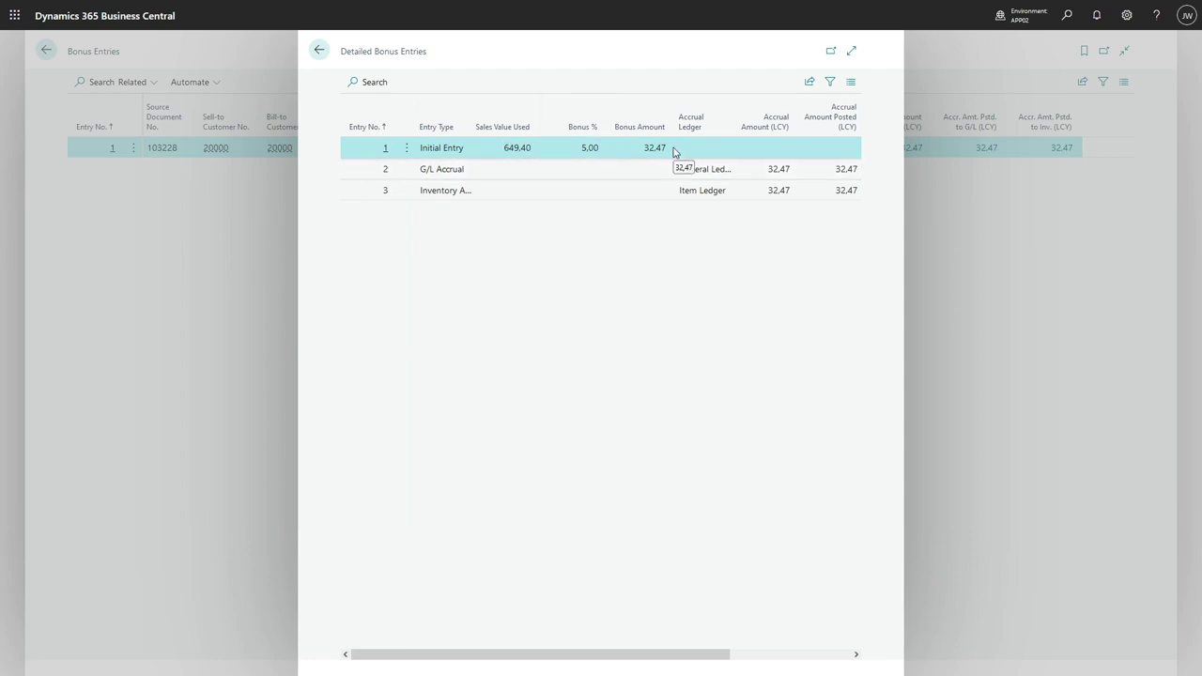
click(635, 175)
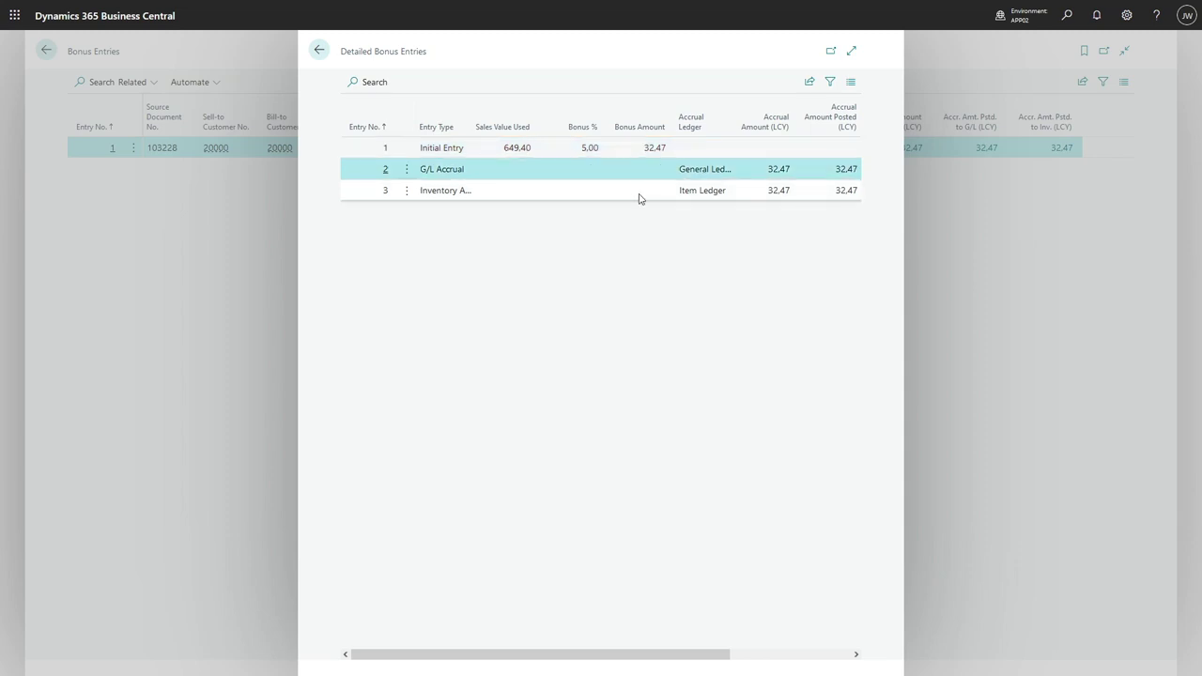
click(640, 198)
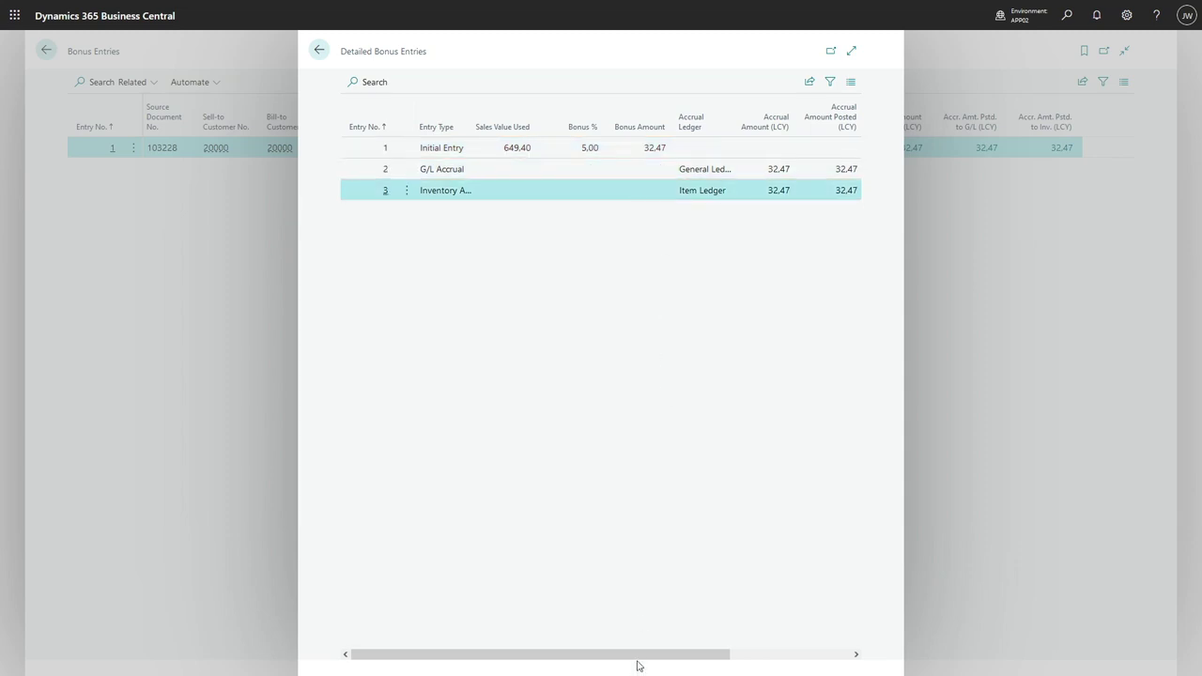
drag(638, 662, 827, 665)
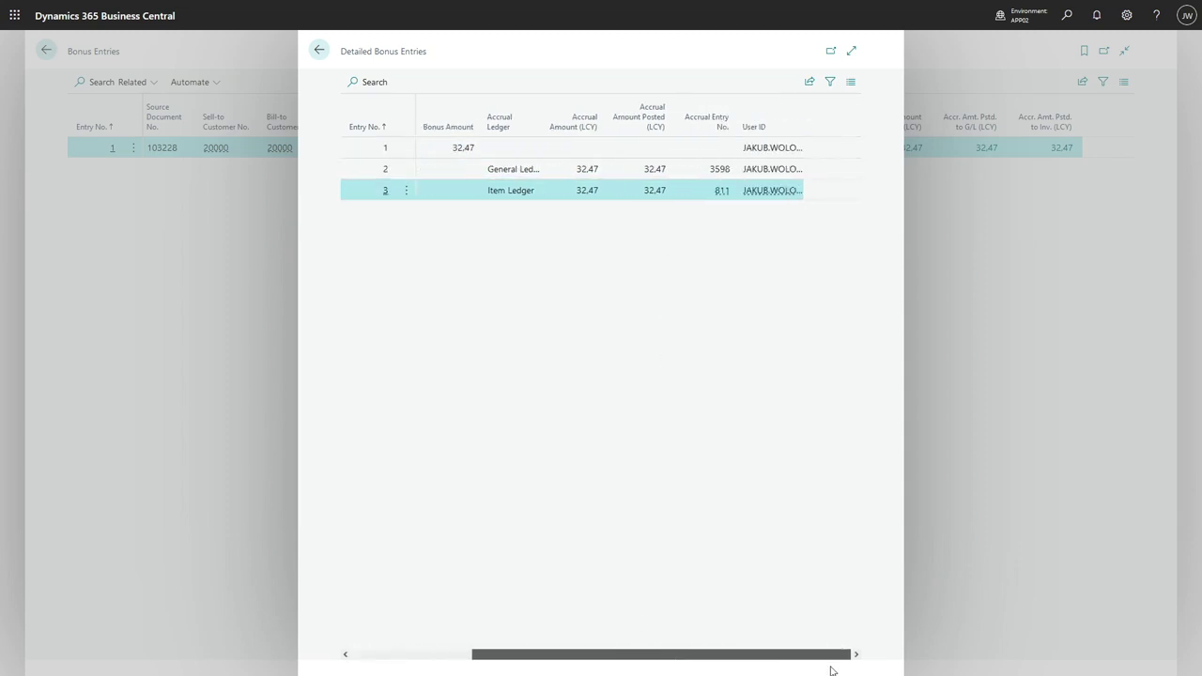
click(587, 171)
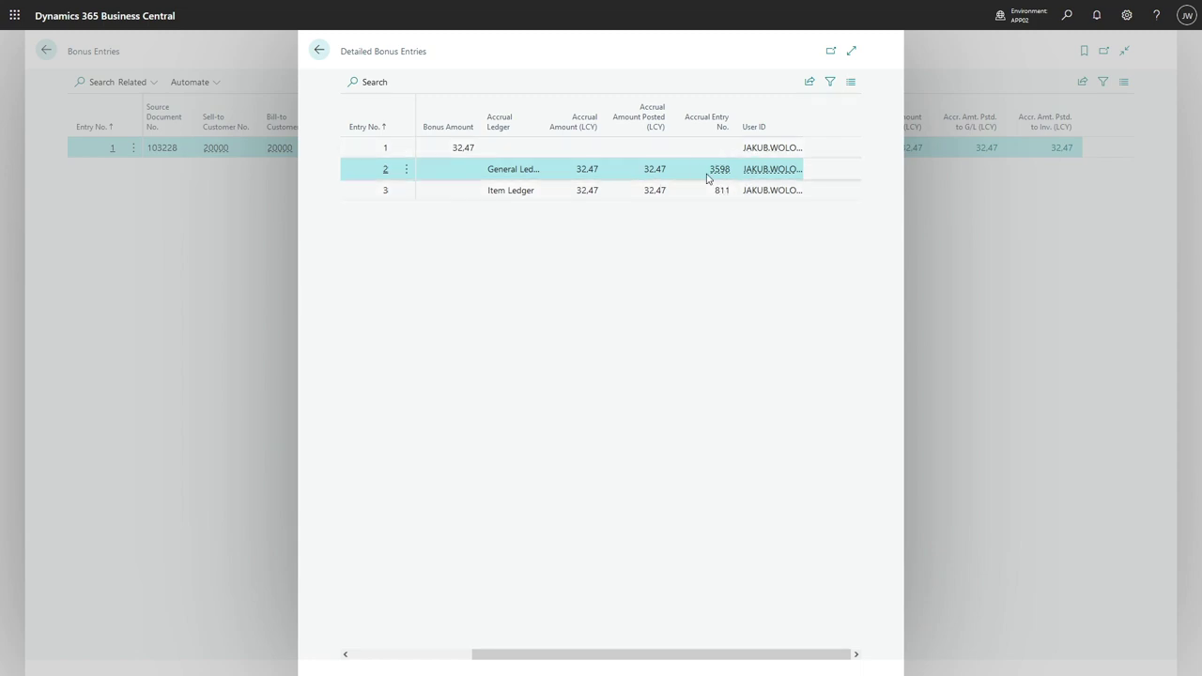
Step: Verify the -32.47 Accrued Bonus G/L entry 3598 for invoice 103228, then go back
mouse_move(721, 172)
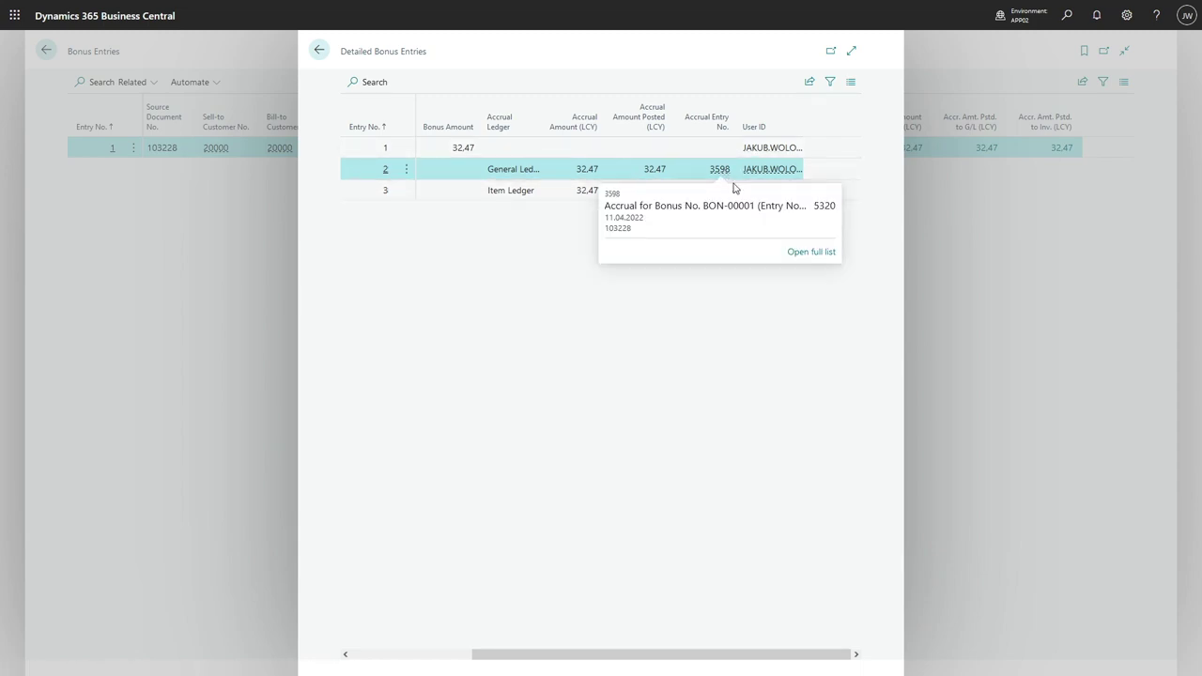
click(804, 252)
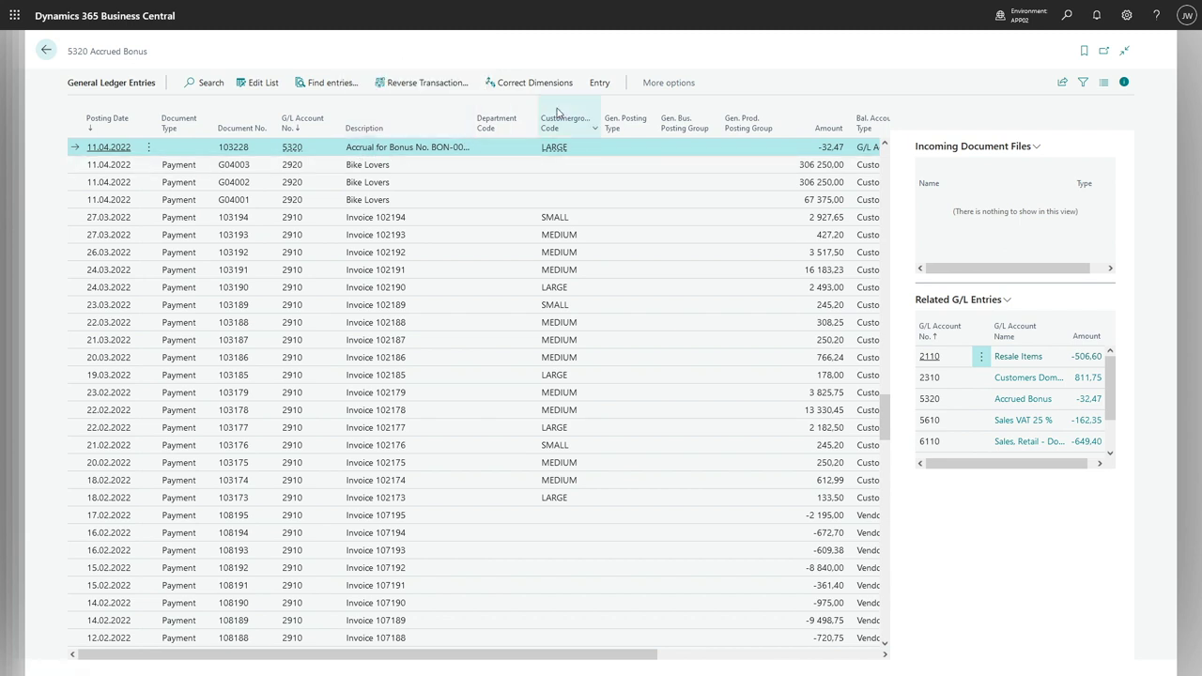
drag(473, 113, 554, 101)
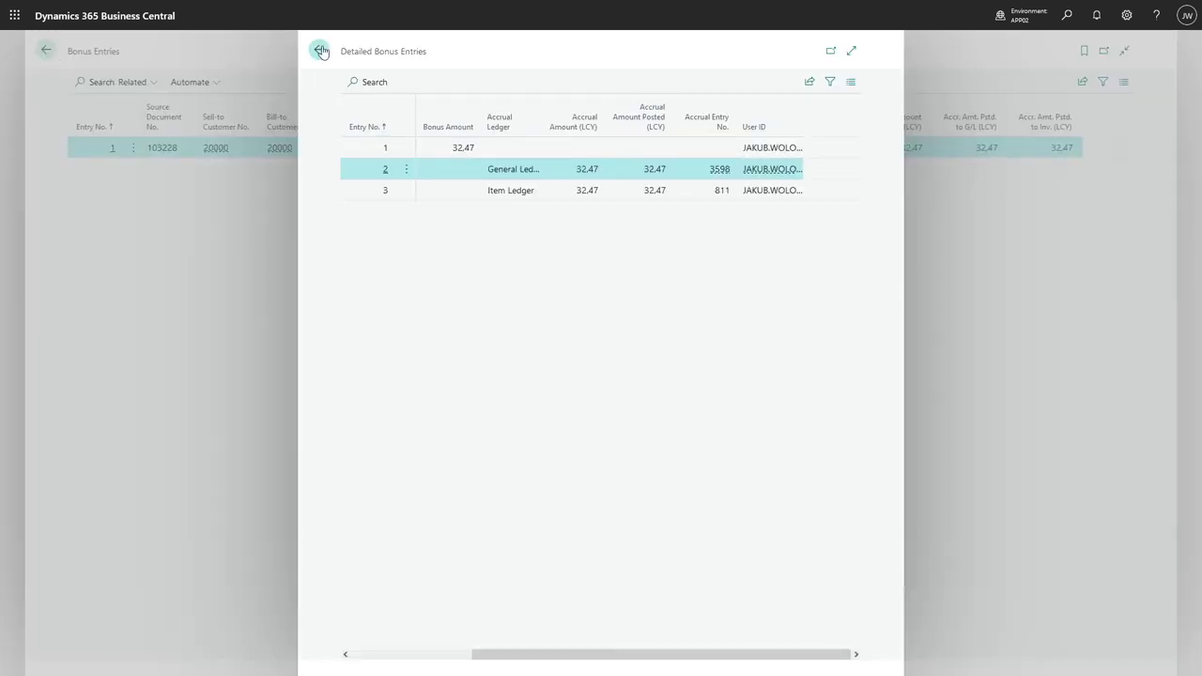
click(319, 49)
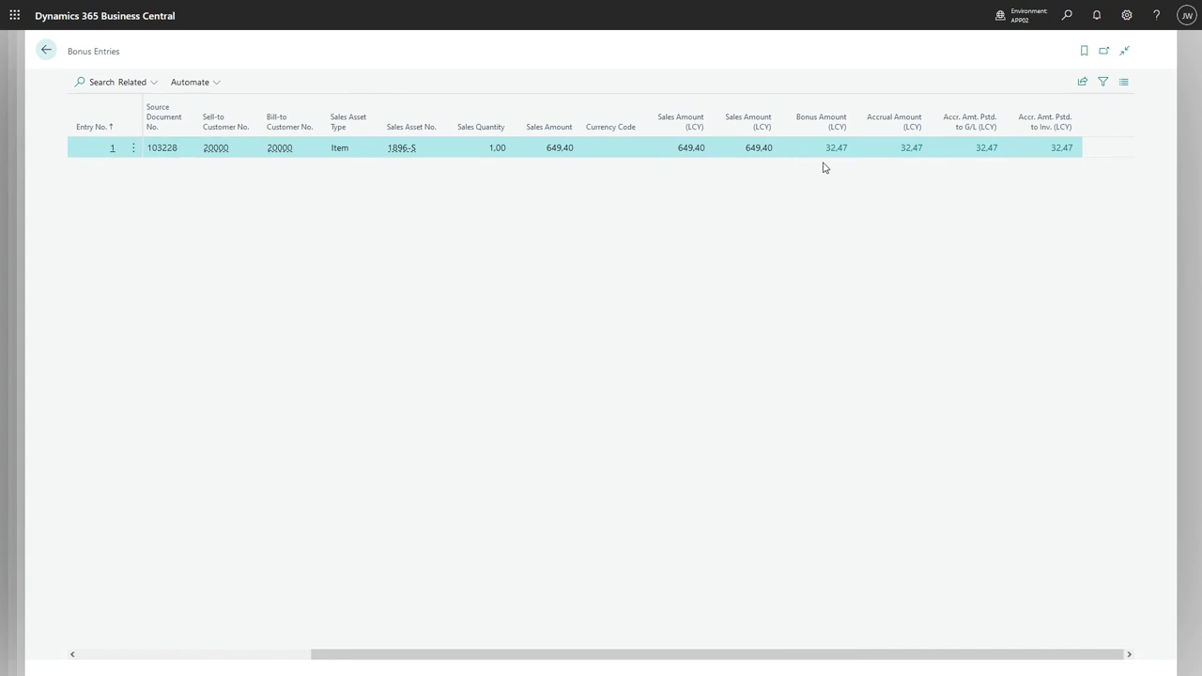
Step: Return to the BON-00001 Bonus Card and bring up its Close & Settle dialog
key(Escape)
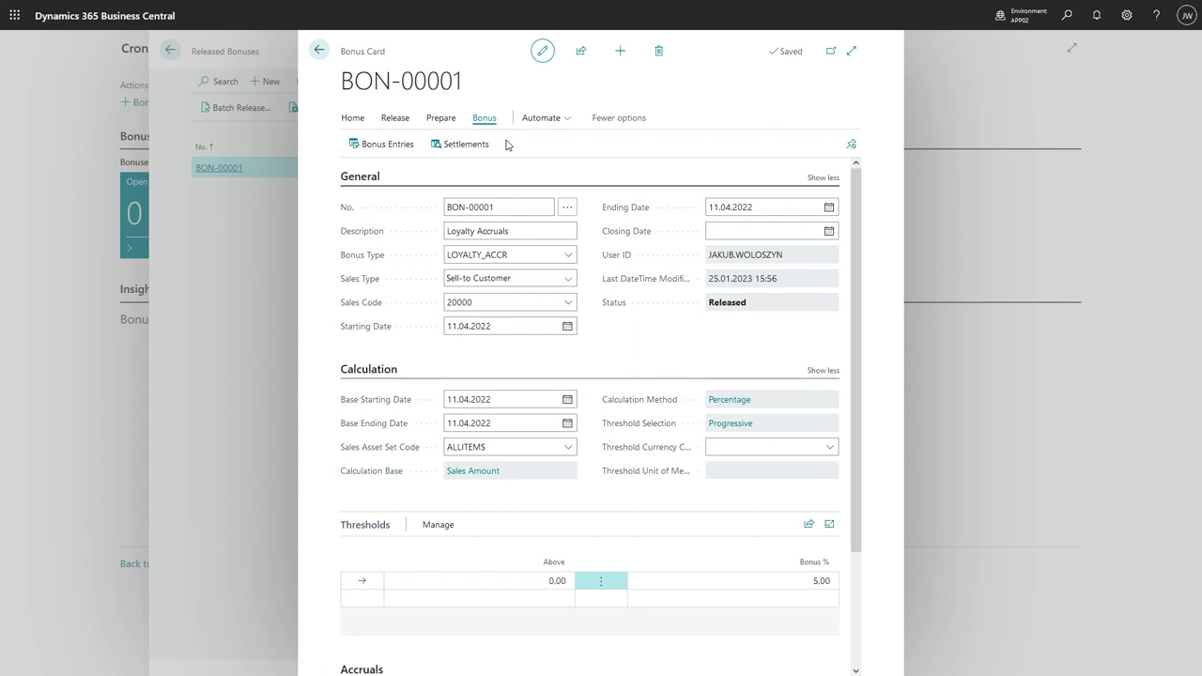
click(352, 121)
click(409, 148)
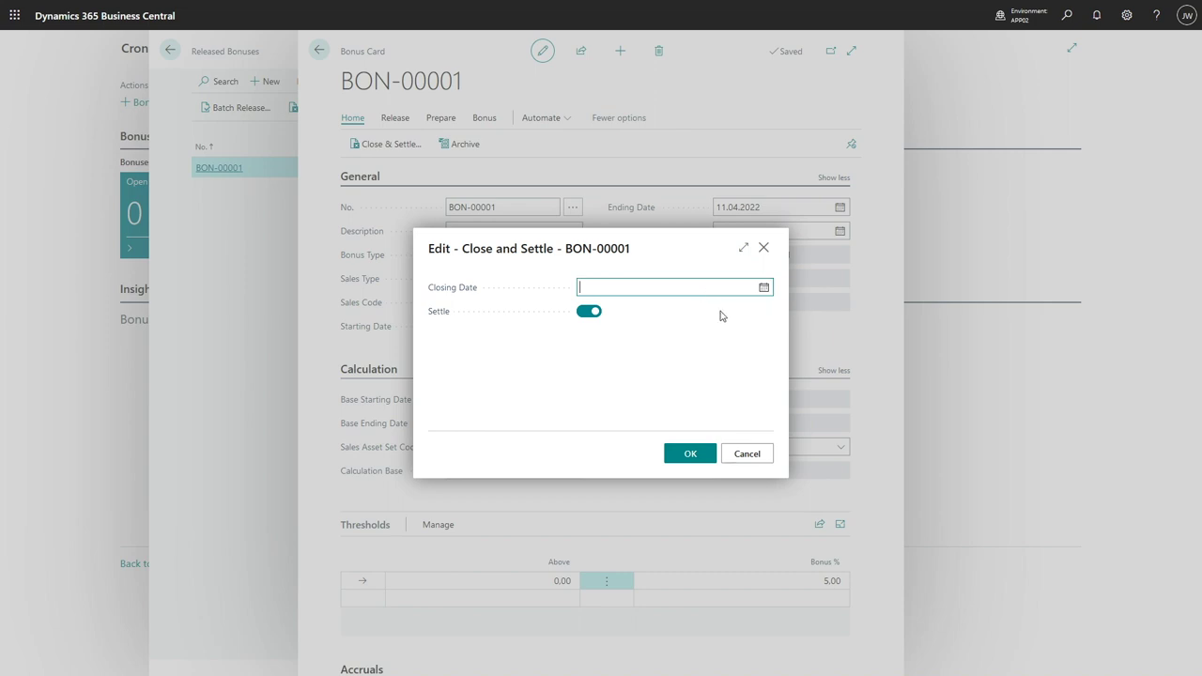
Step: Close and settle BON-00001, creating credit memo 1002 without opening it
click(702, 459)
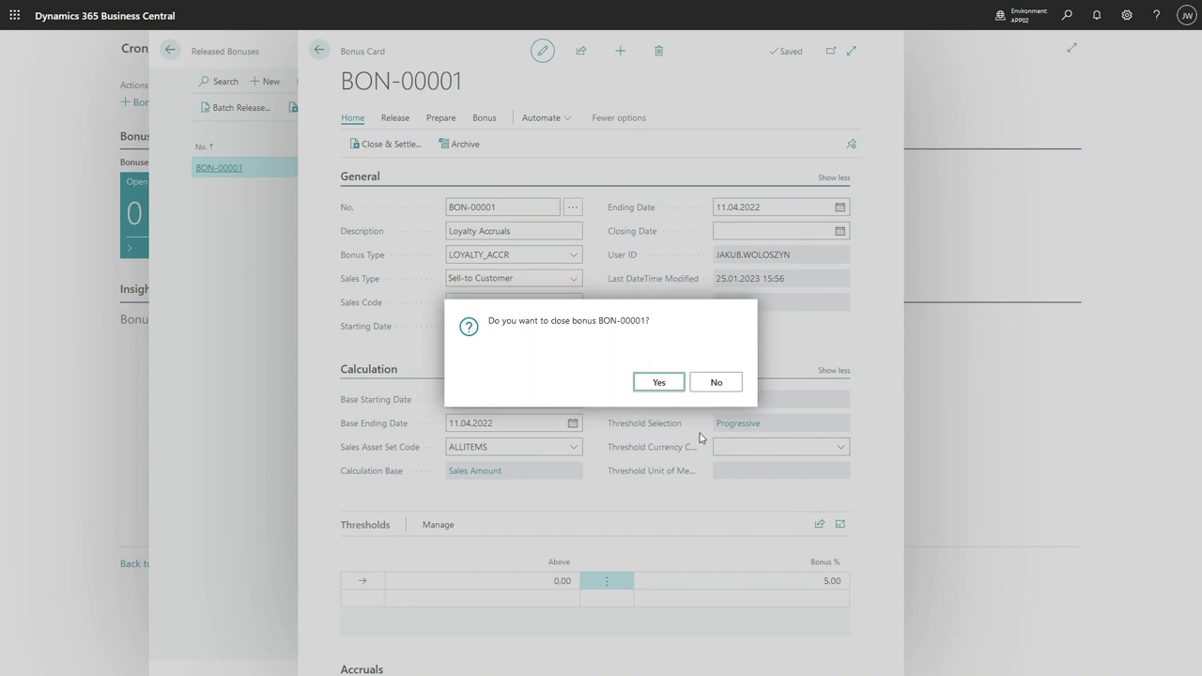
click(661, 382)
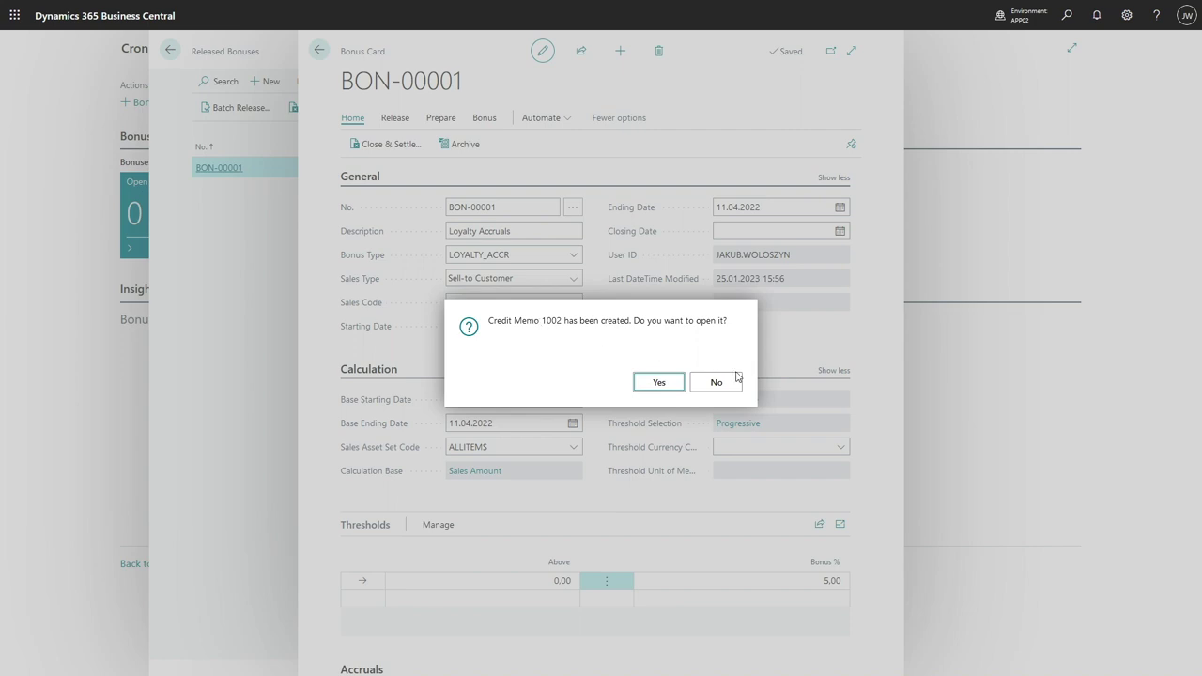
click(731, 384)
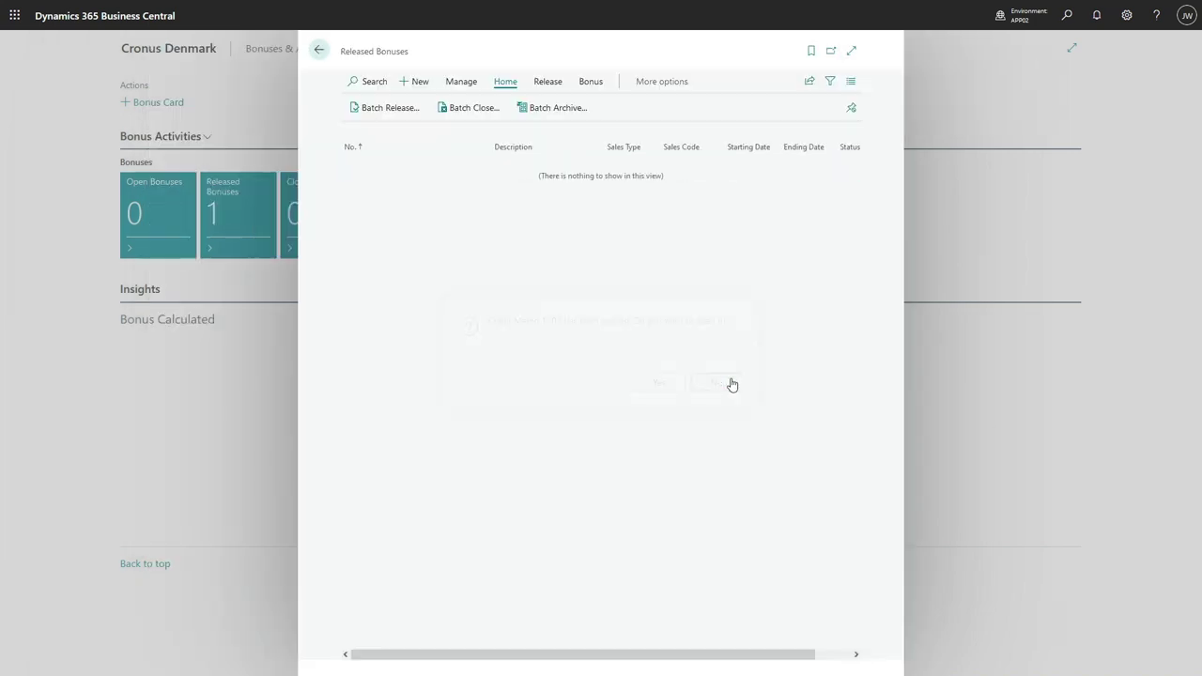
Step: Open the closed BON-00001 card from the Closed Bonuses tile and show its Bonus actions
click(319, 52)
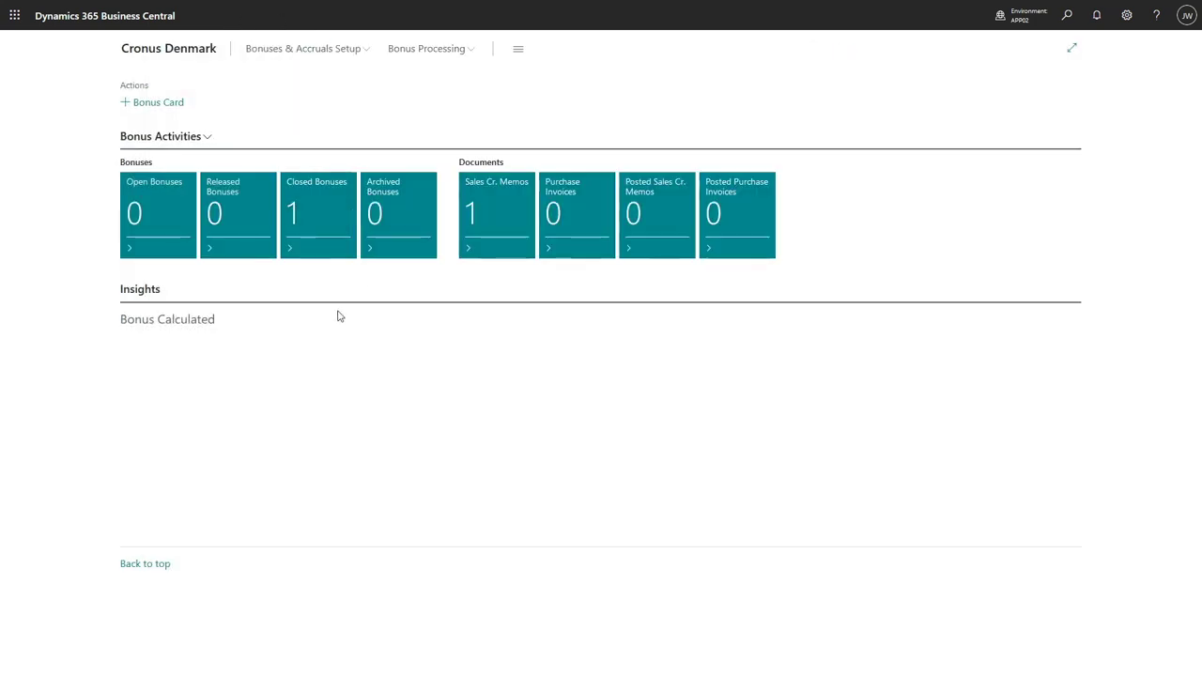
click(320, 219)
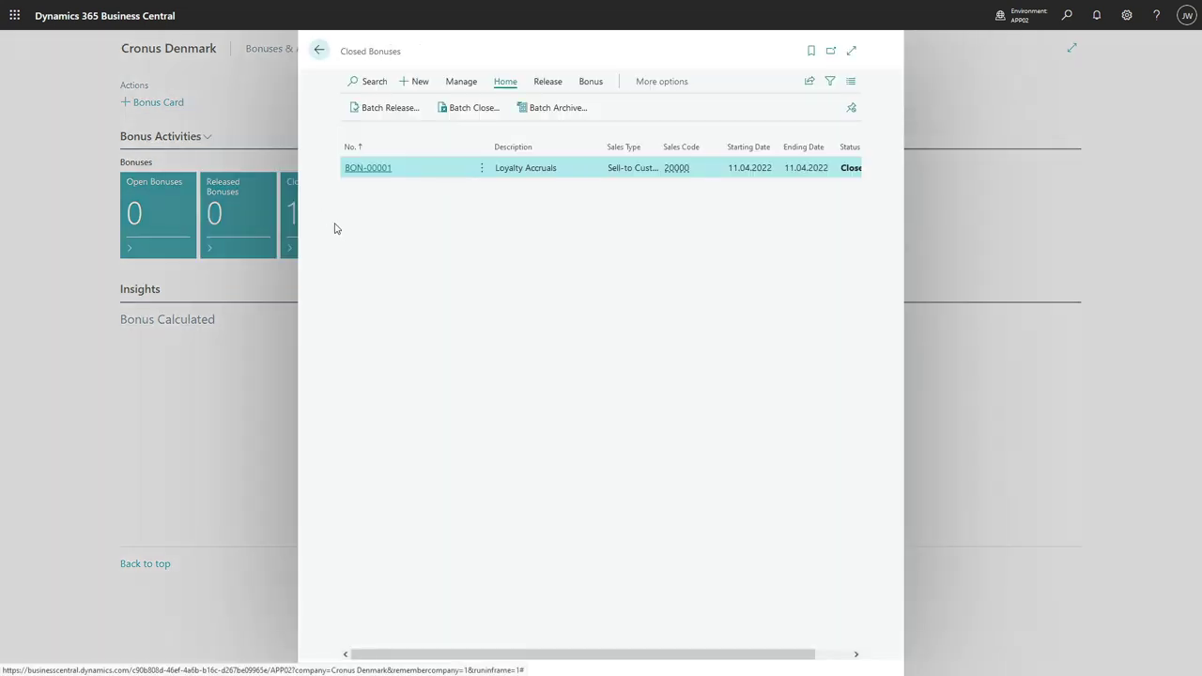
click(379, 171)
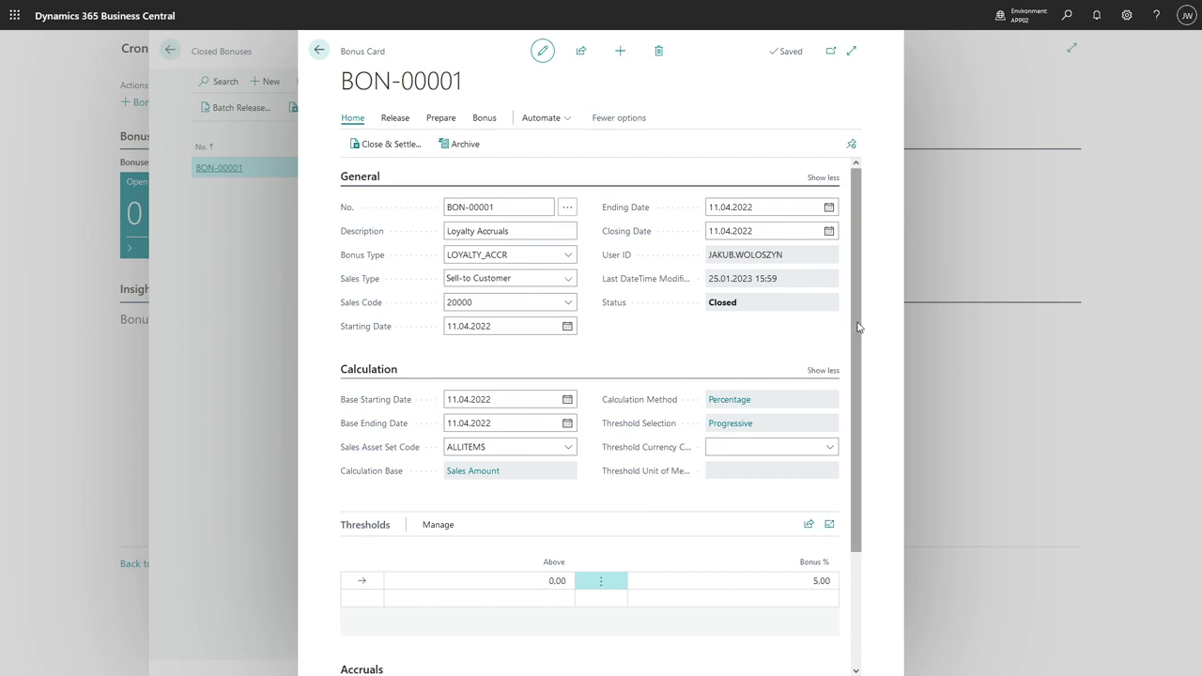
scroll(882, 474, down, 3)
scroll(880, 489, up, 3)
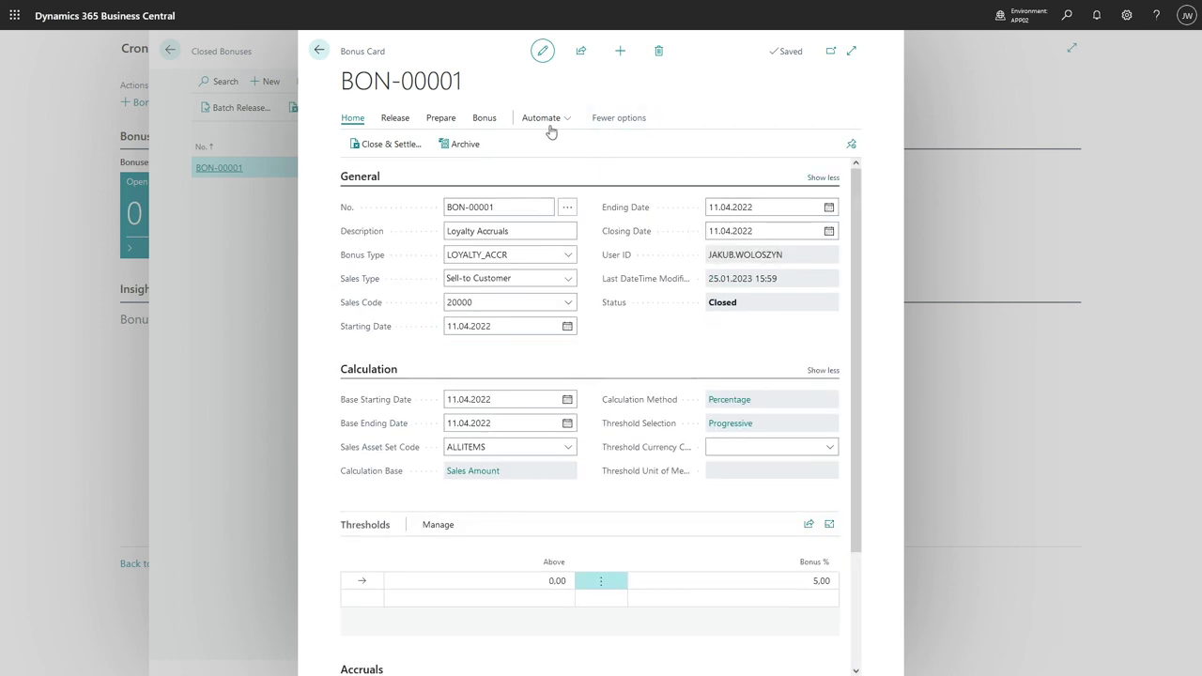
click(483, 120)
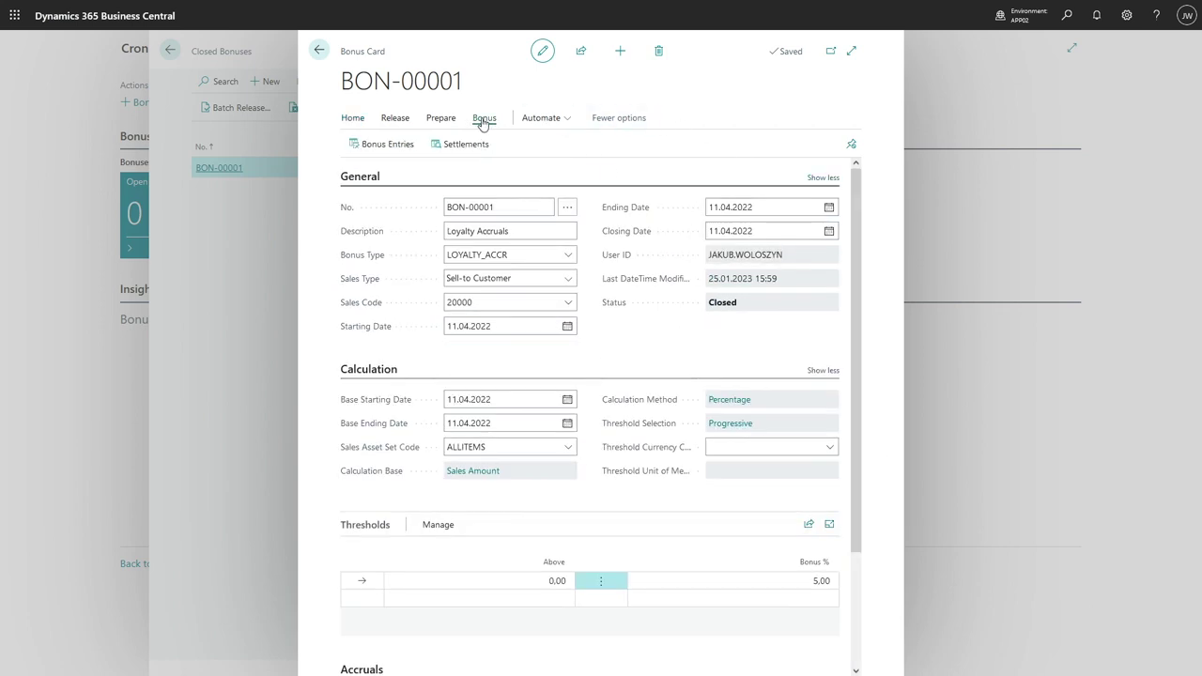
Step: Open BON-00001's bonus entries and their related Detailed Bonus Entries page
click(367, 147)
drag(564, 658, 840, 655)
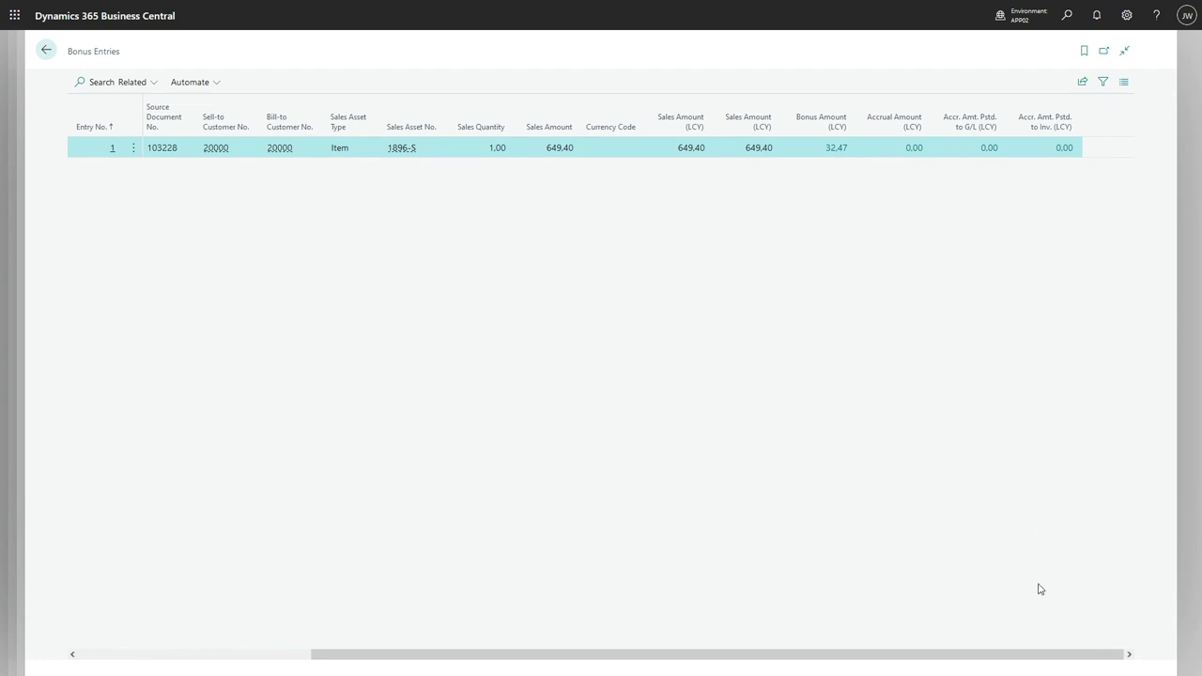
drag(1038, 659, 805, 658)
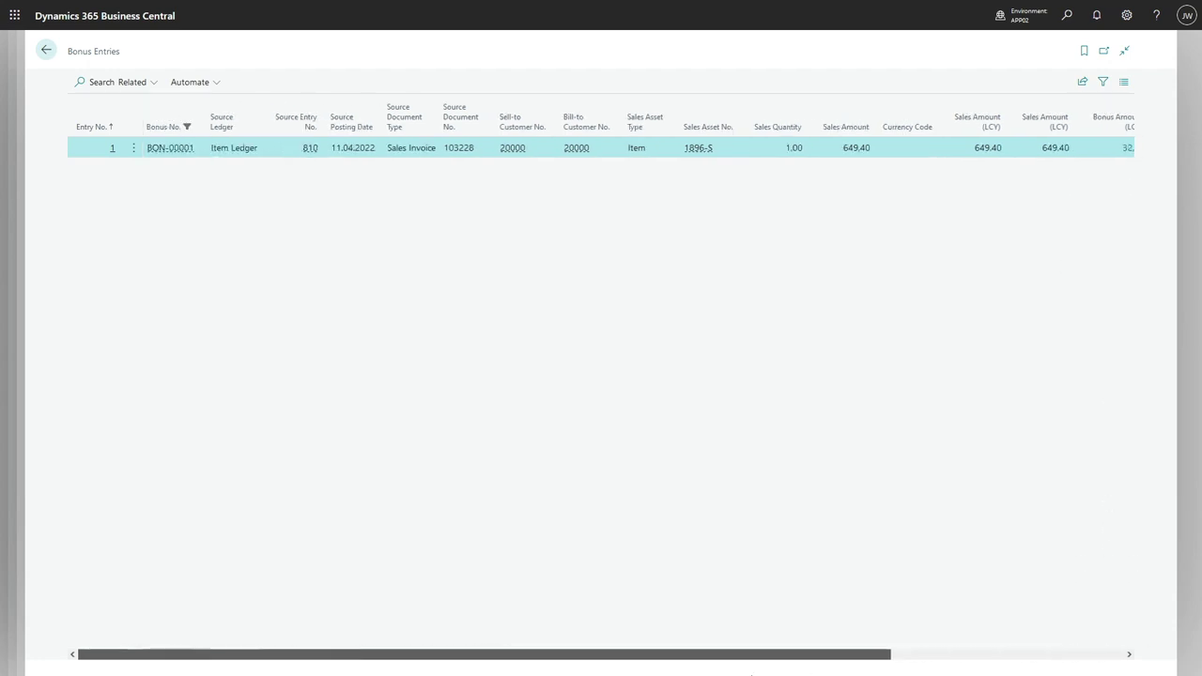
click(150, 82)
click(155, 107)
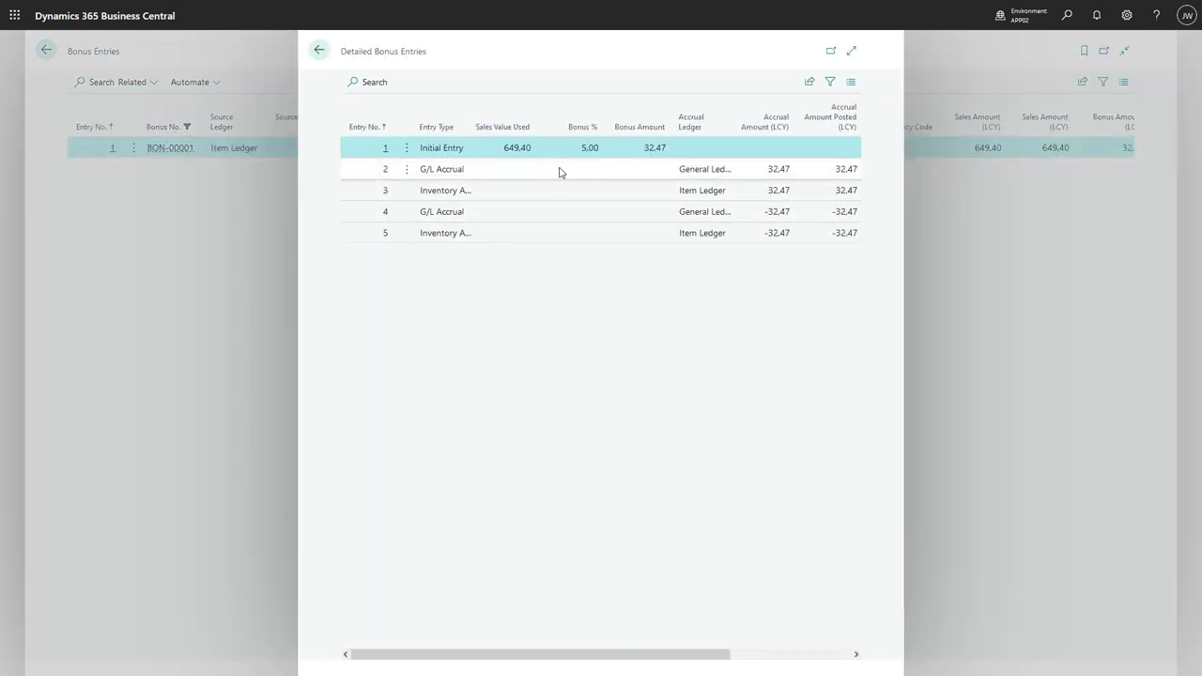
Step: Check the 32.47 G/L and inventory accruals against their reversing -32.47 detailed entries
click(564, 173)
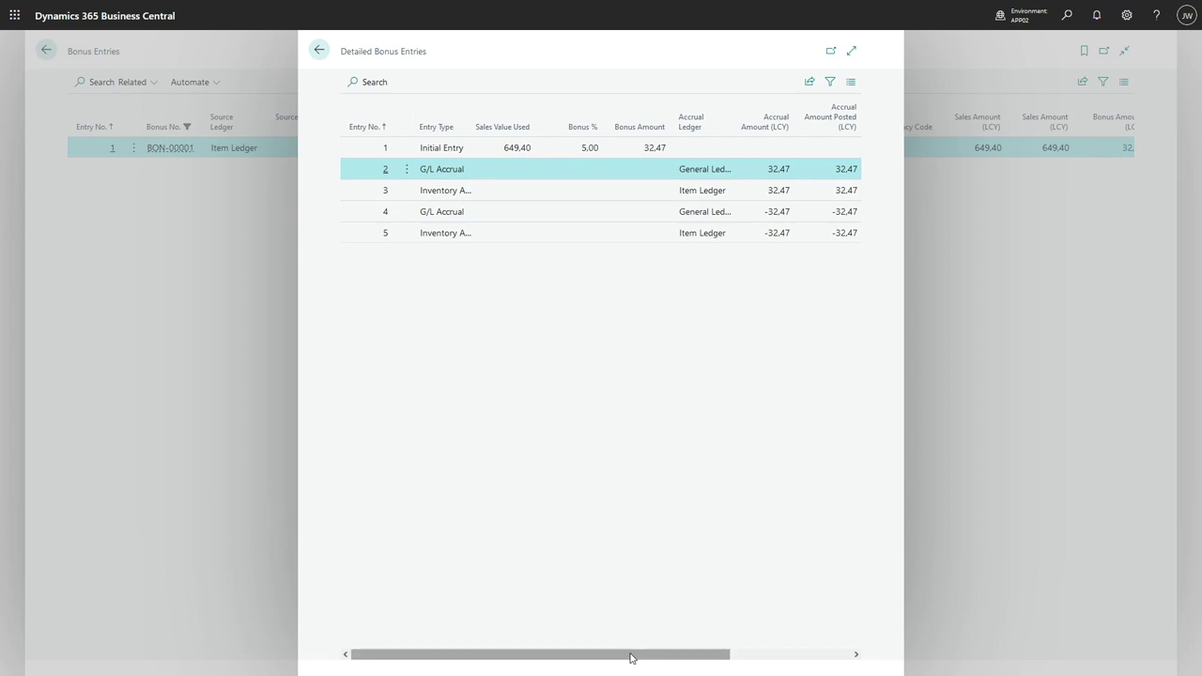
drag(634, 655, 817, 675)
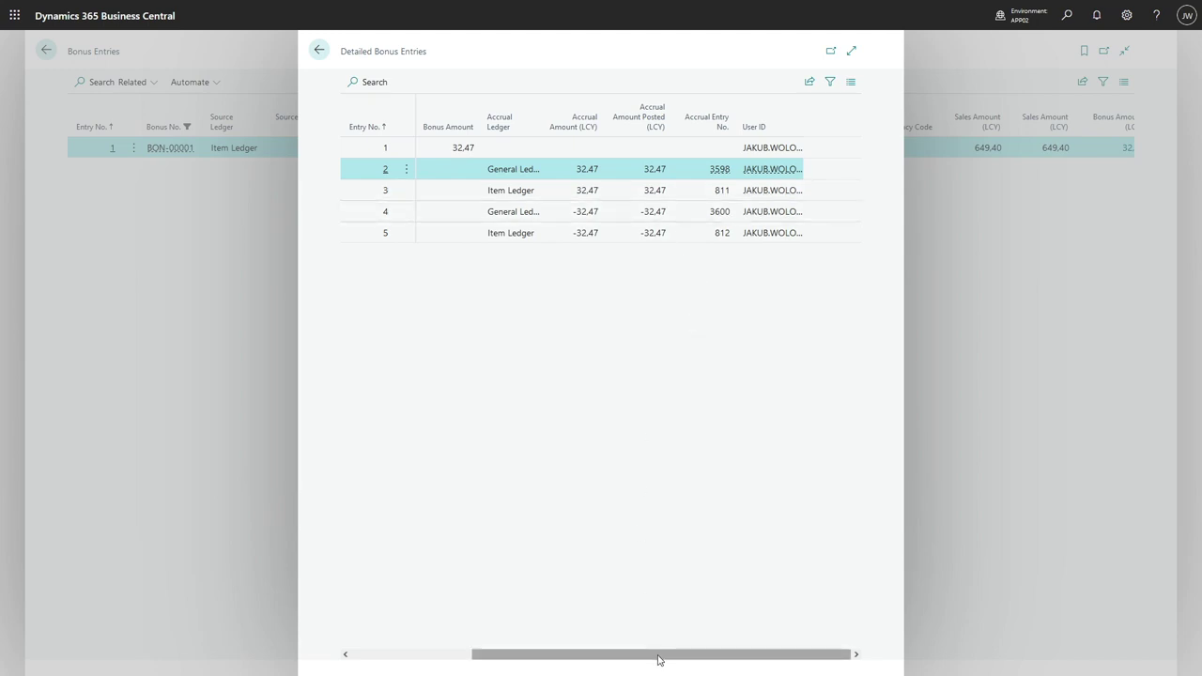
drag(659, 660, 504, 658)
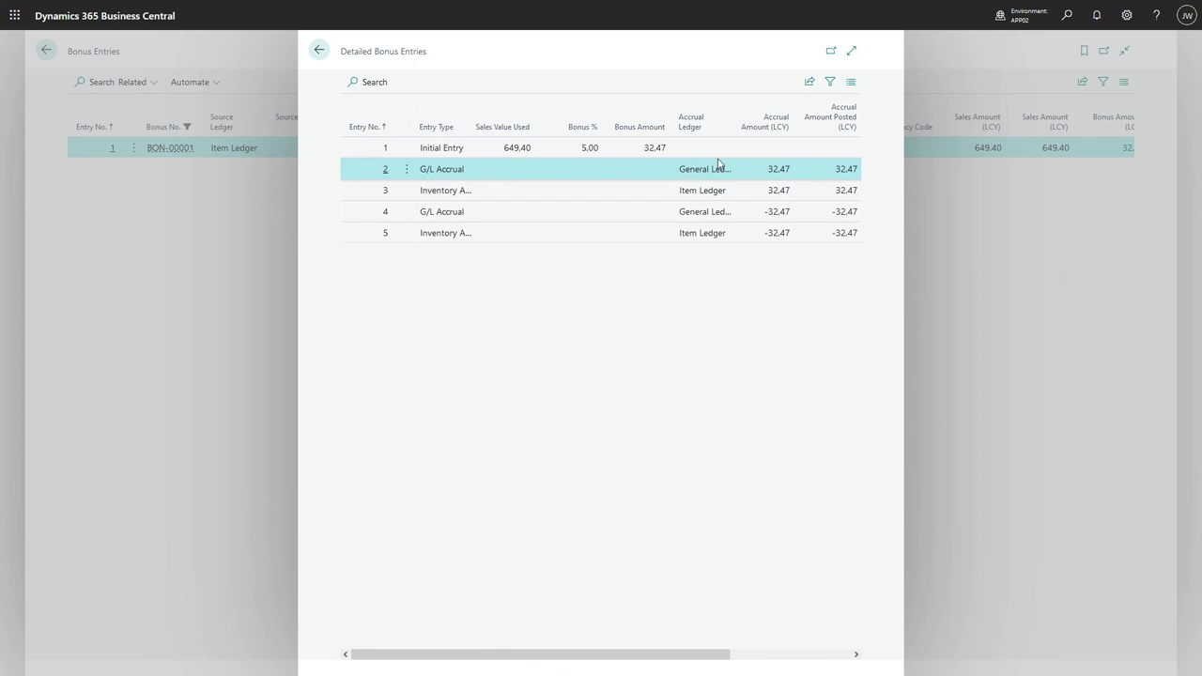
click(719, 194)
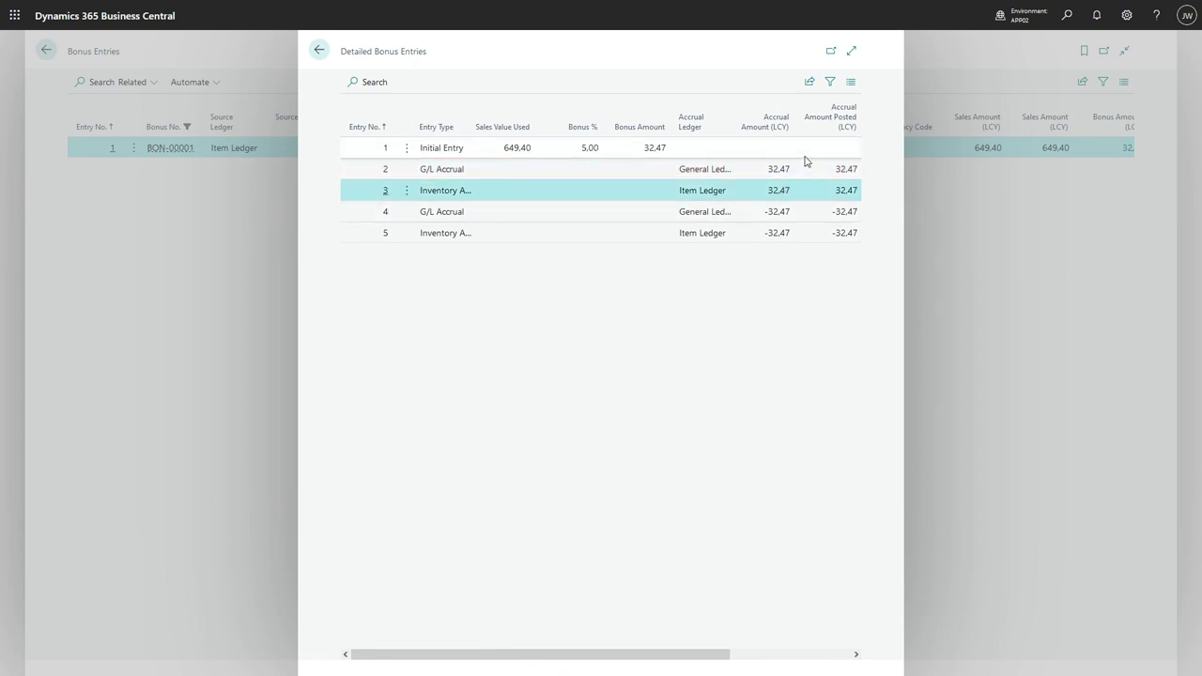
click(528, 216)
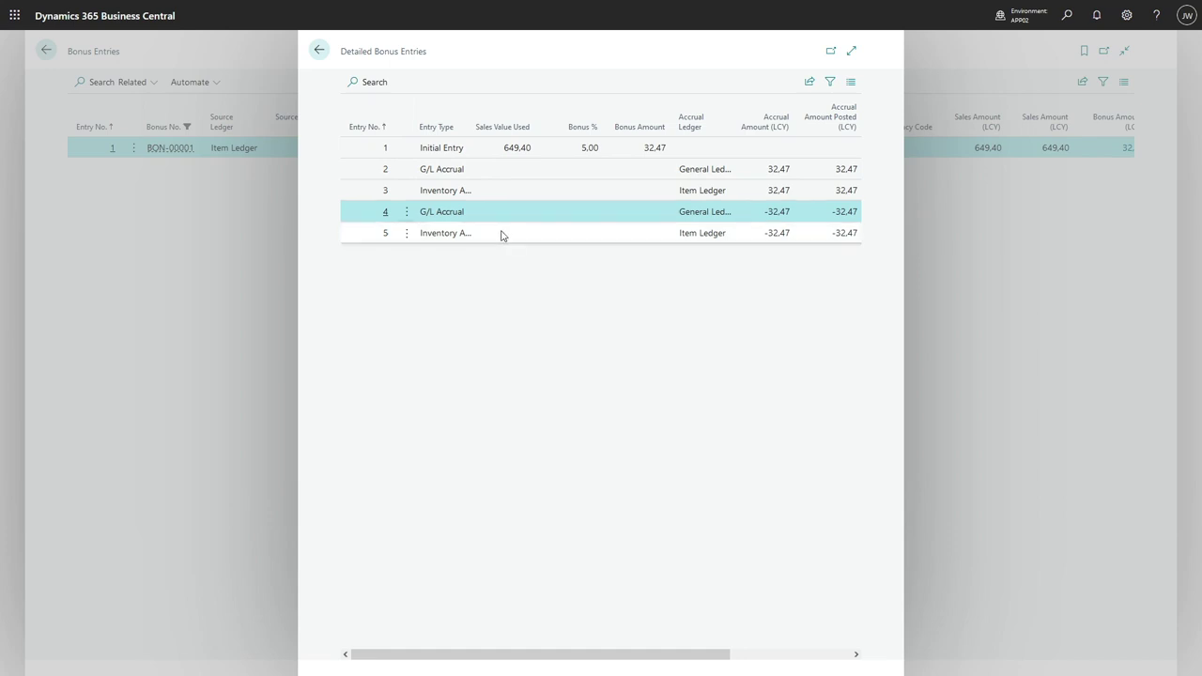
click(505, 235)
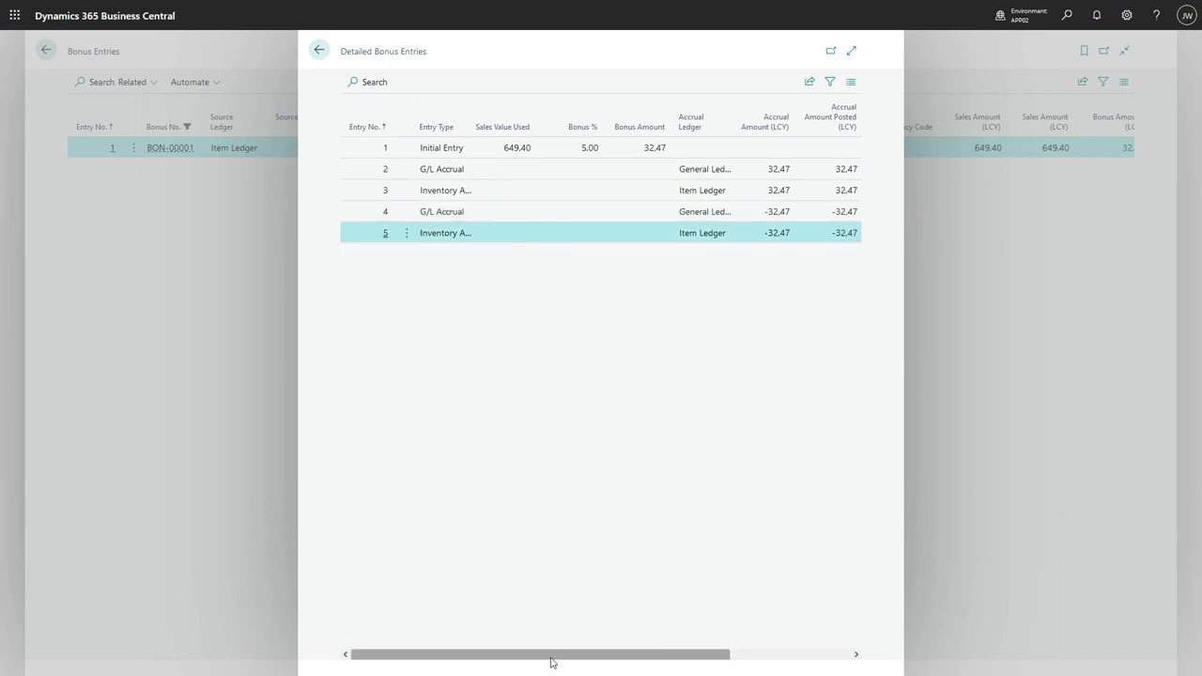
drag(552, 659, 710, 665)
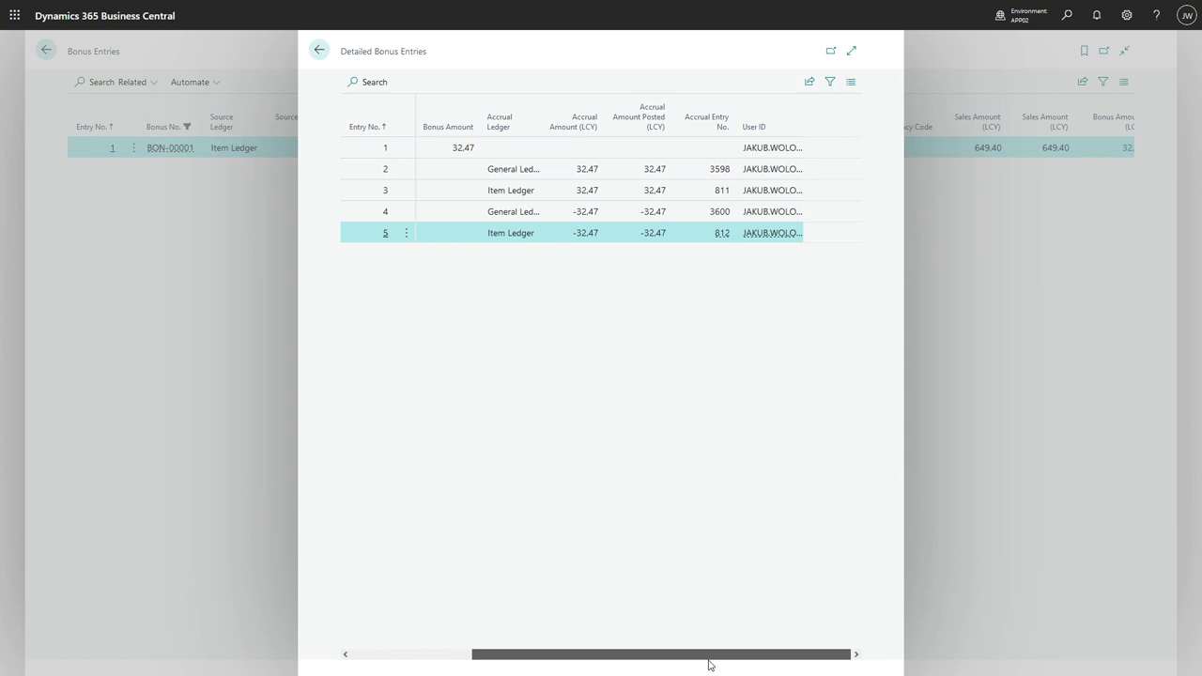
drag(772, 656, 641, 656)
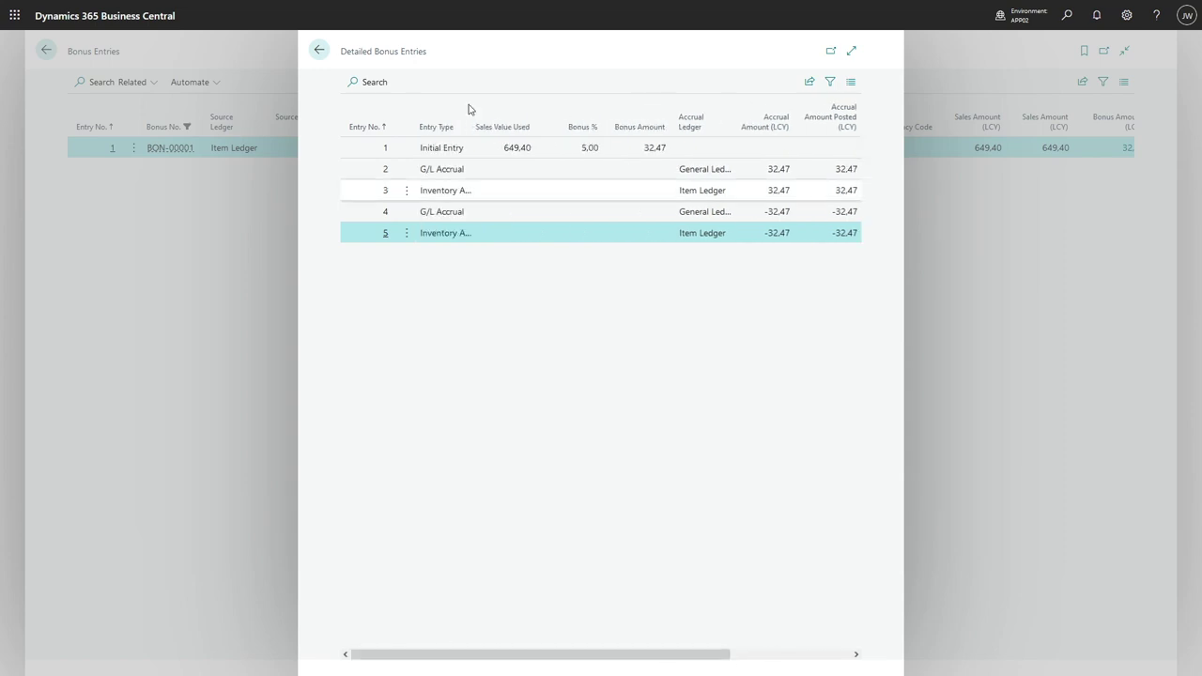
Step: Archive BON-00001 from its Bonus Card, leaving 0 closed and 1 archived bonus
click(319, 51)
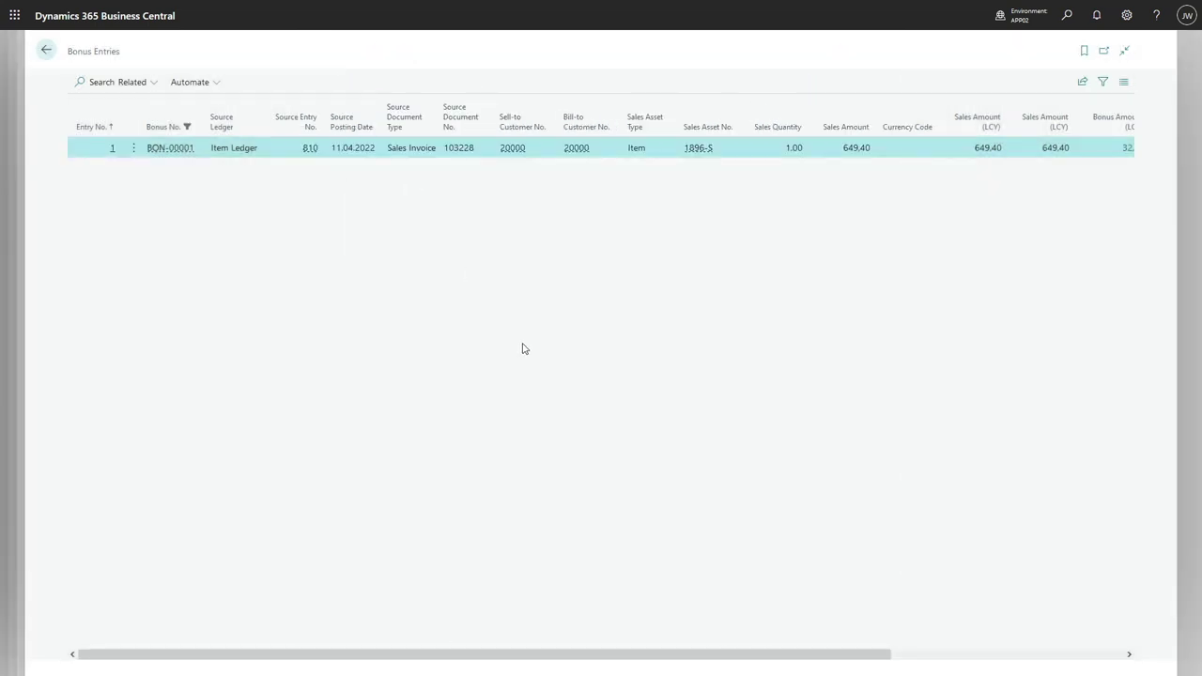
click(45, 51)
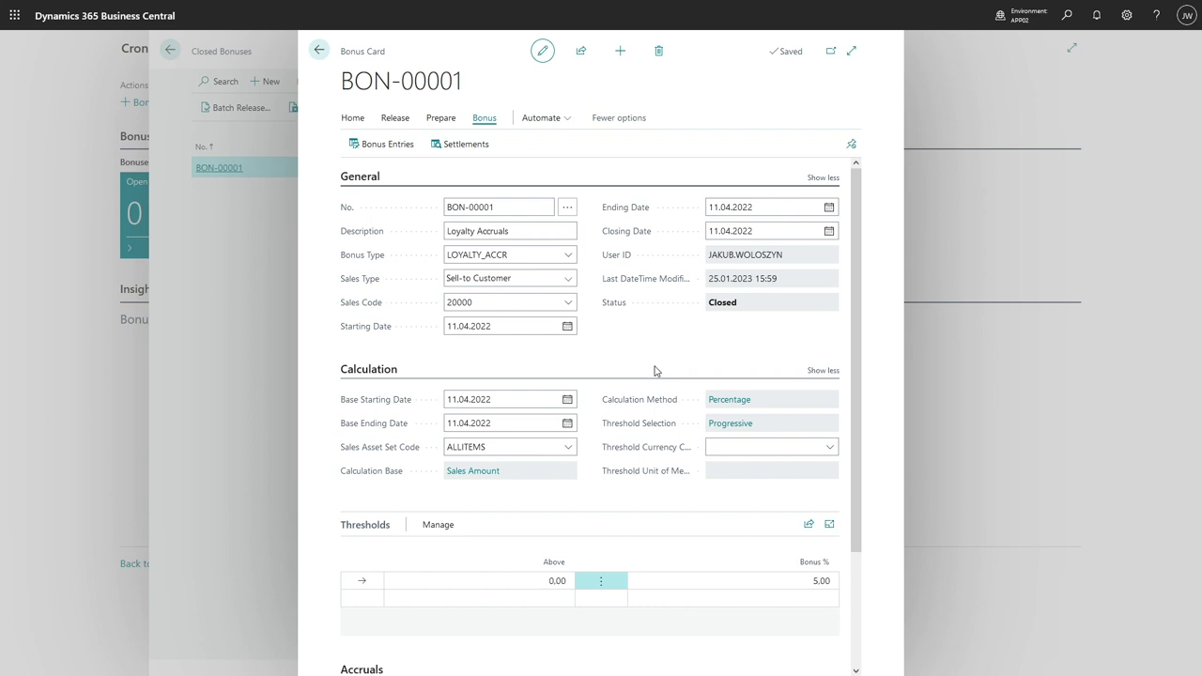
click(470, 205)
click(353, 123)
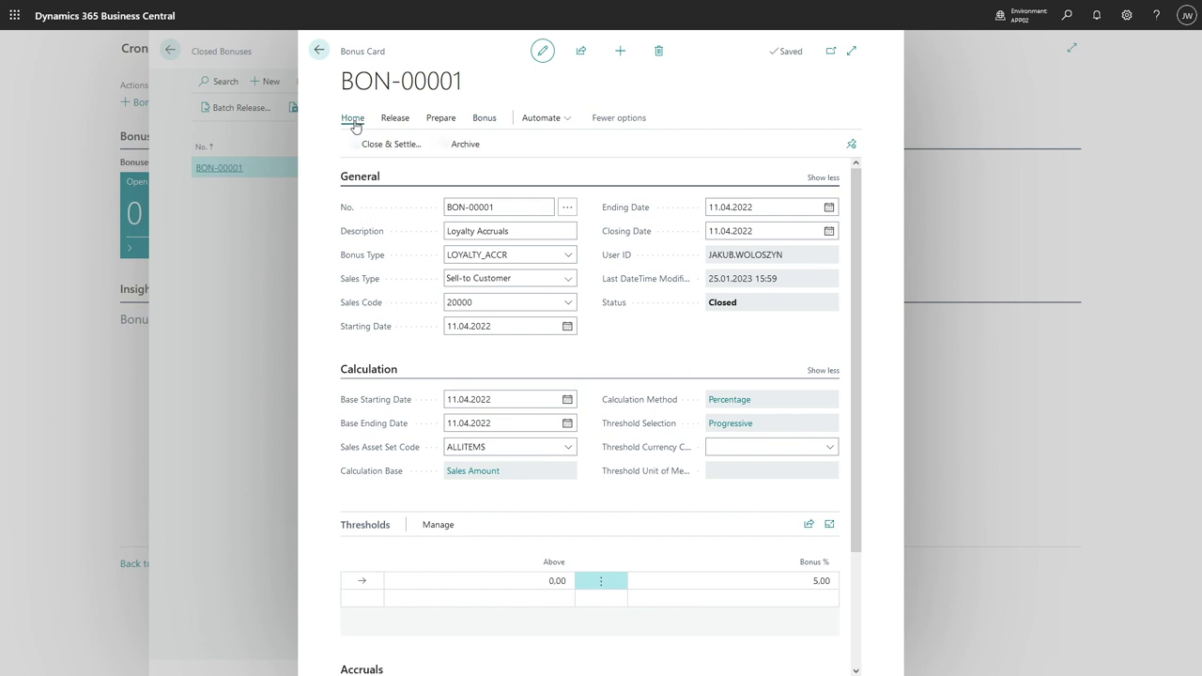
click(468, 146)
click(655, 383)
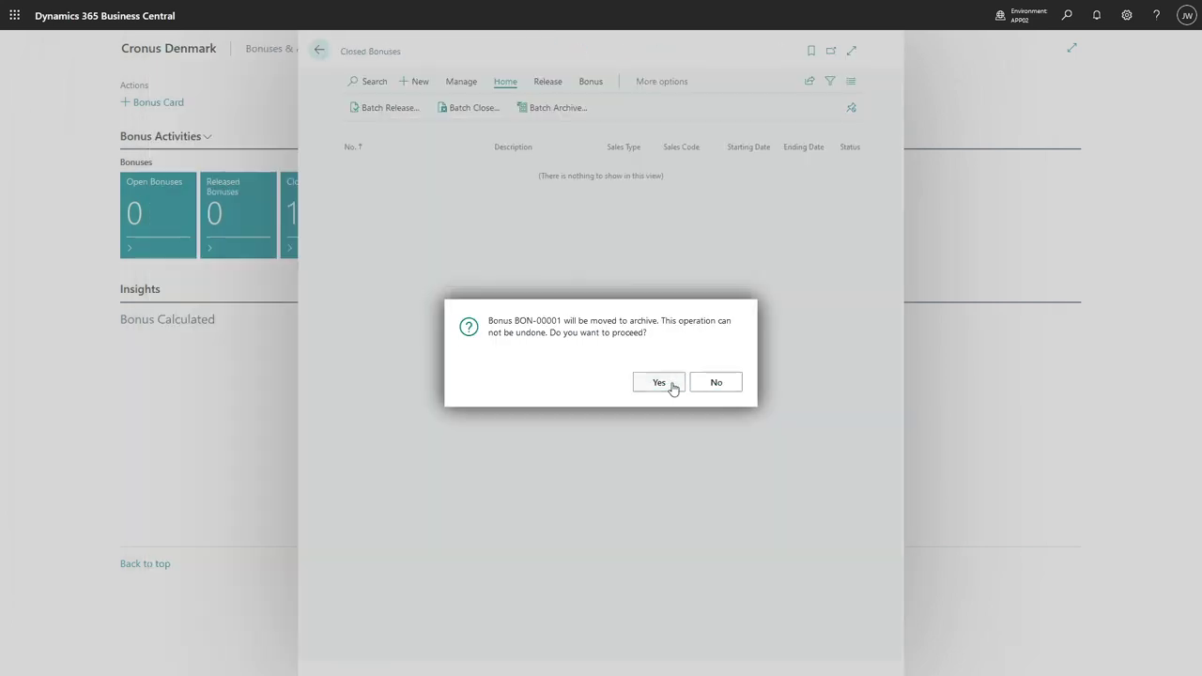
click(704, 385)
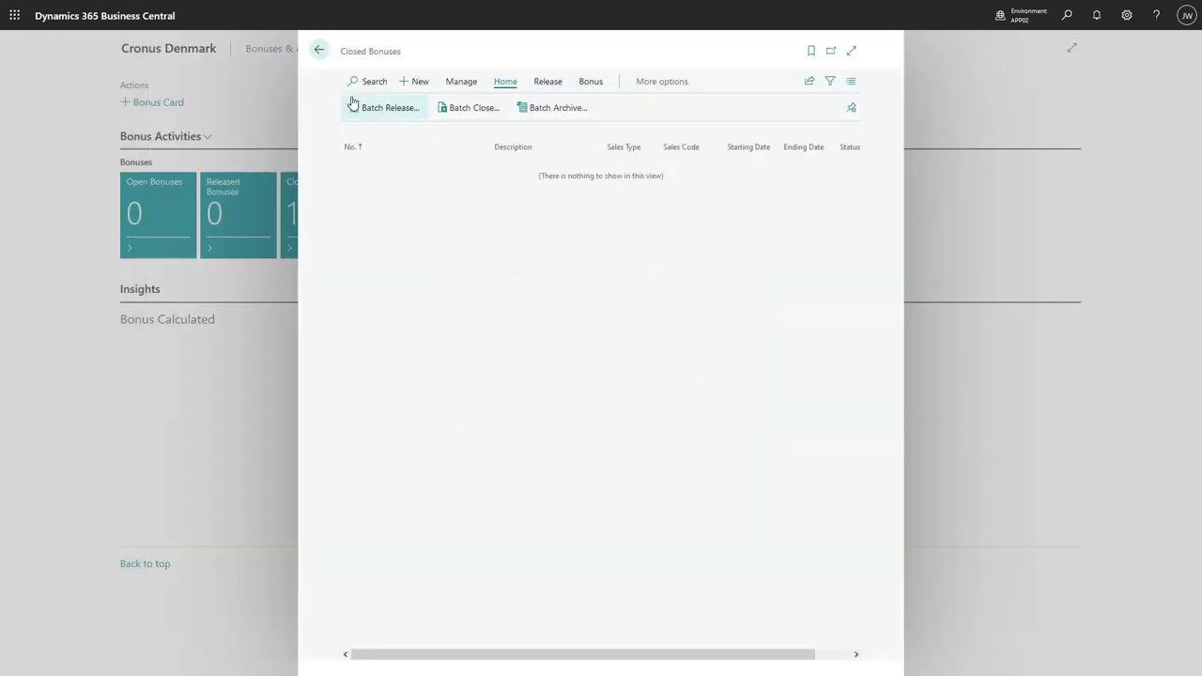
click(319, 51)
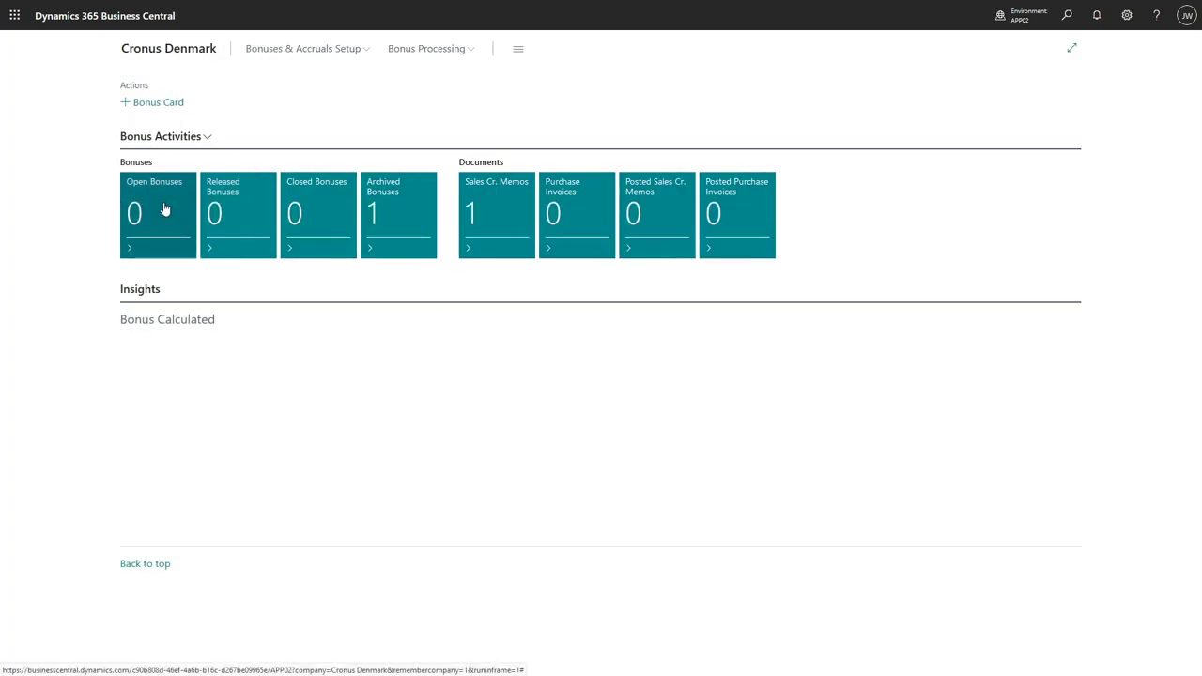